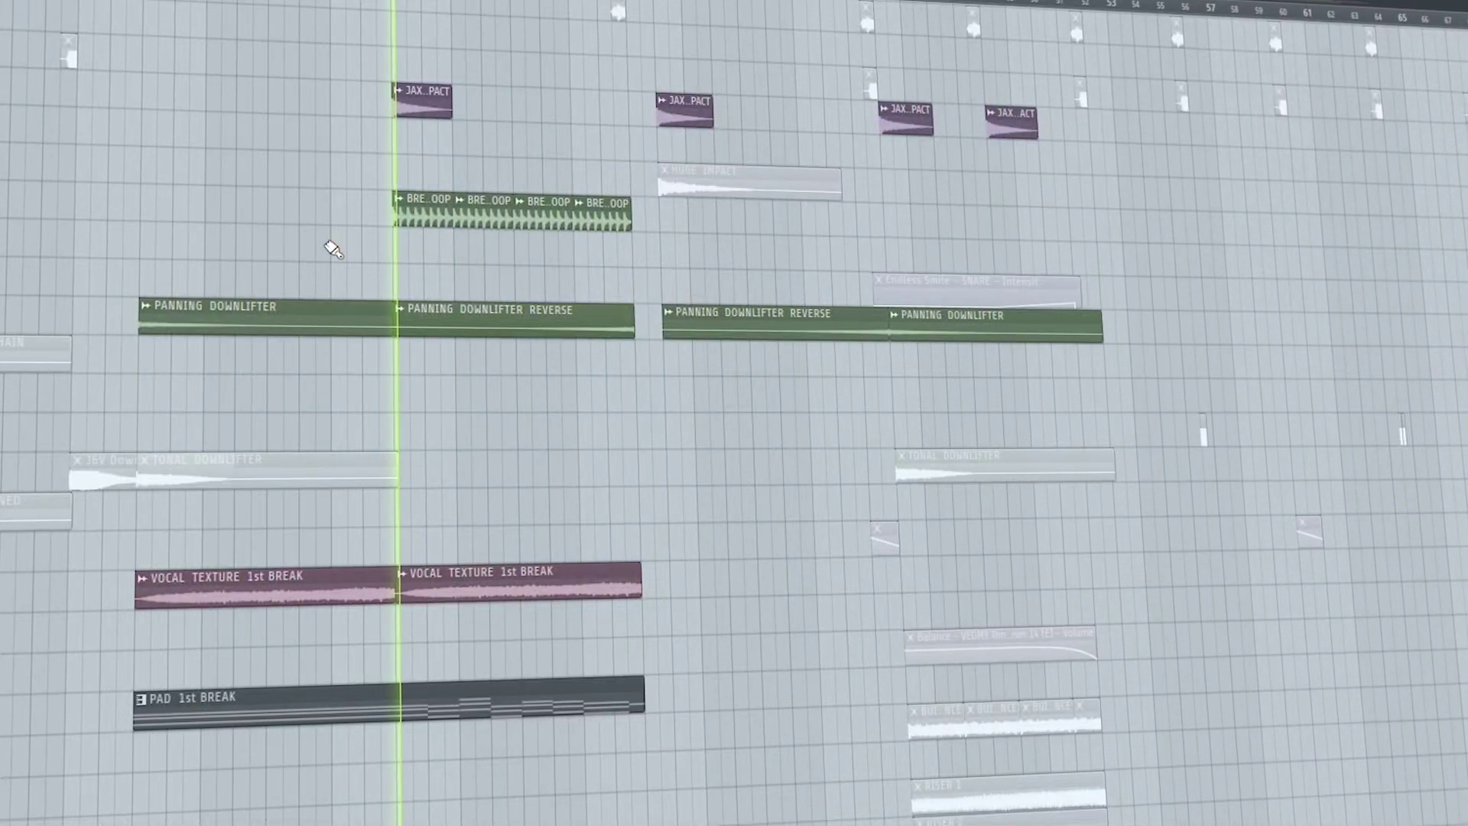
# Step: Unmute the impact tracks and the STV loop track in the first break of the arrangement
pyautogui.scroll(6, 334, 250)
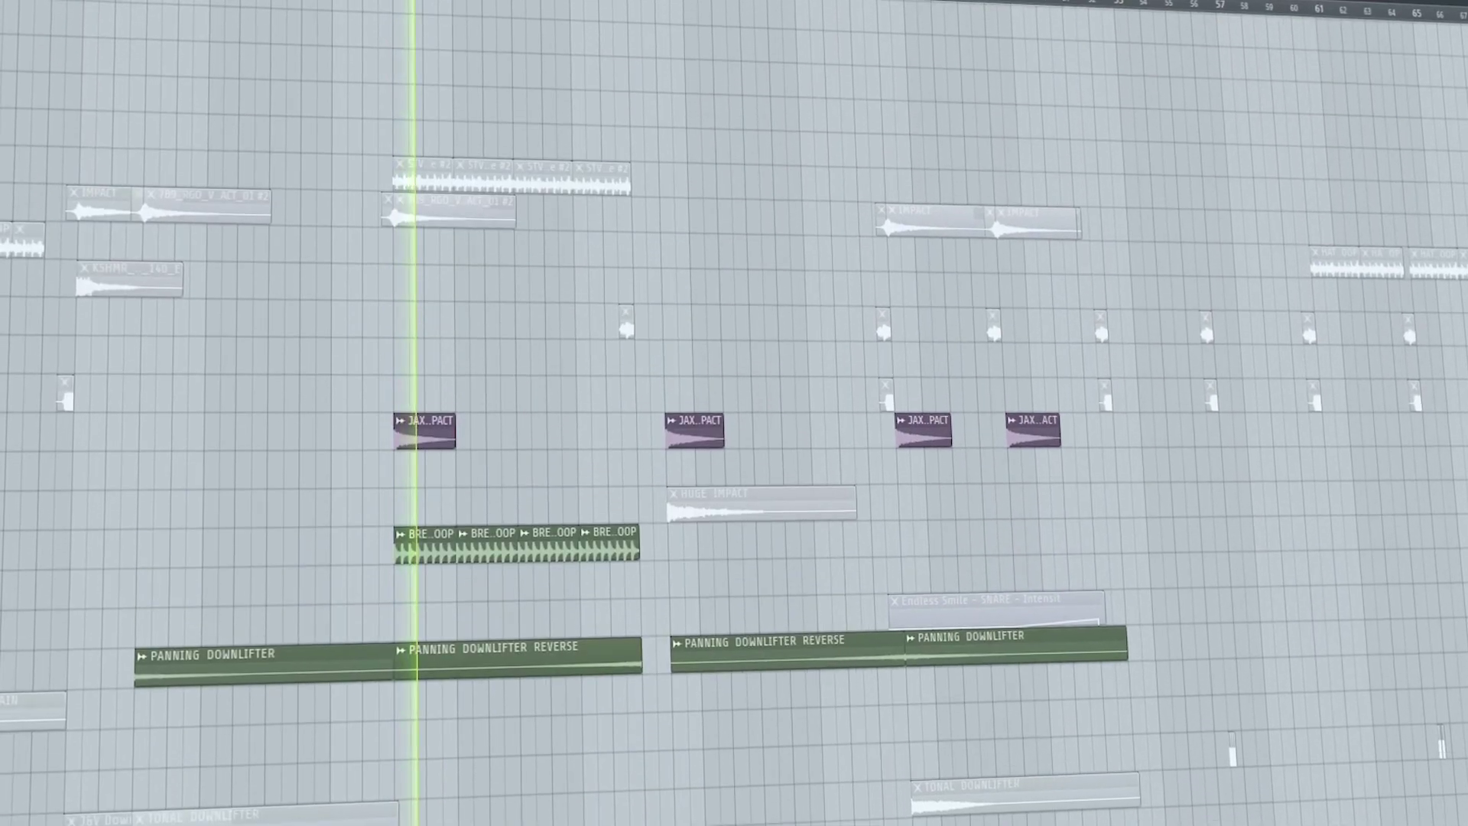
pyautogui.moveTo(1084, 223); pyautogui.dragTo(170, 214)
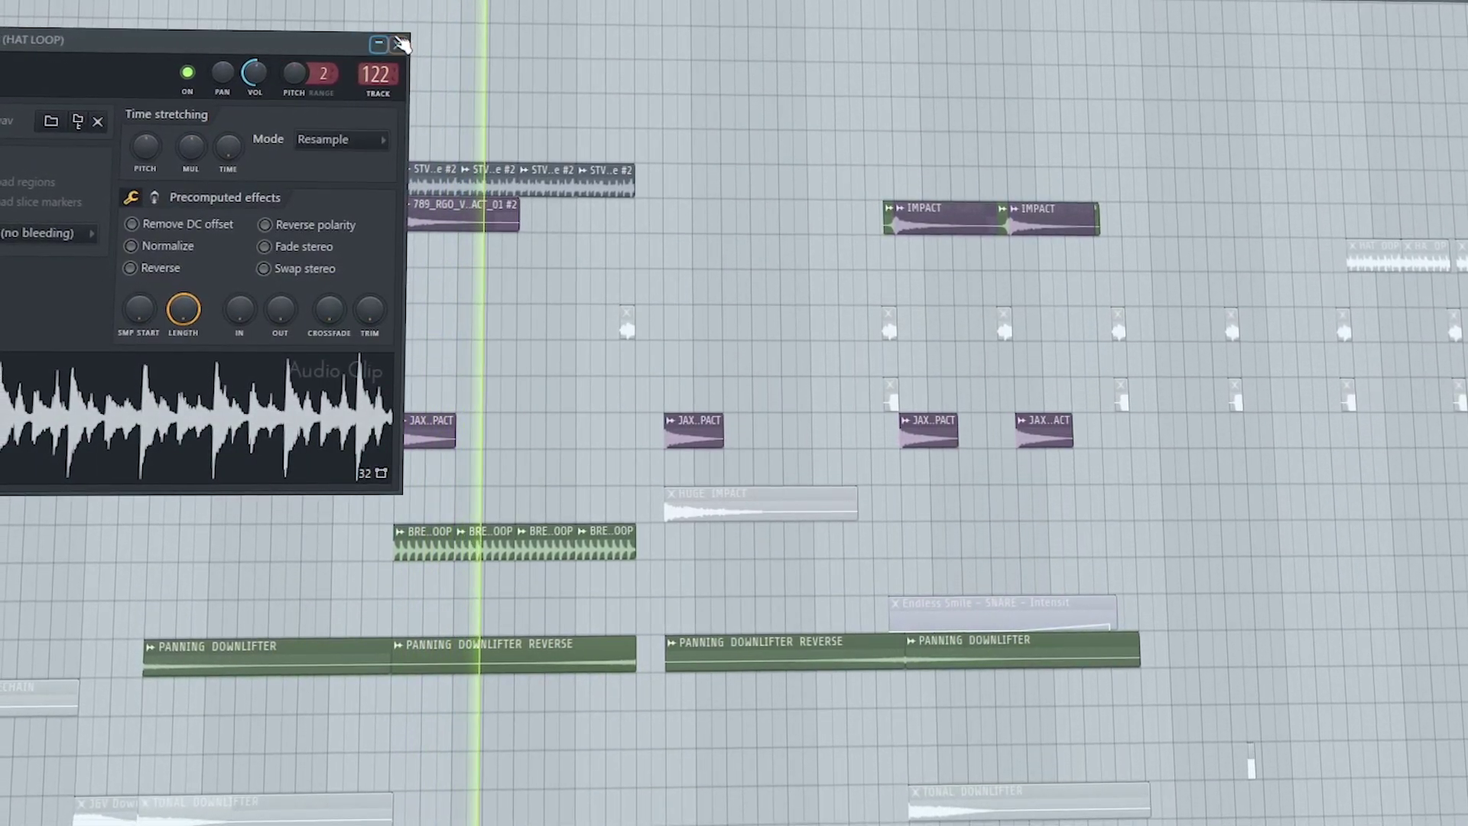
pyautogui.scroll(8, 415, 305)
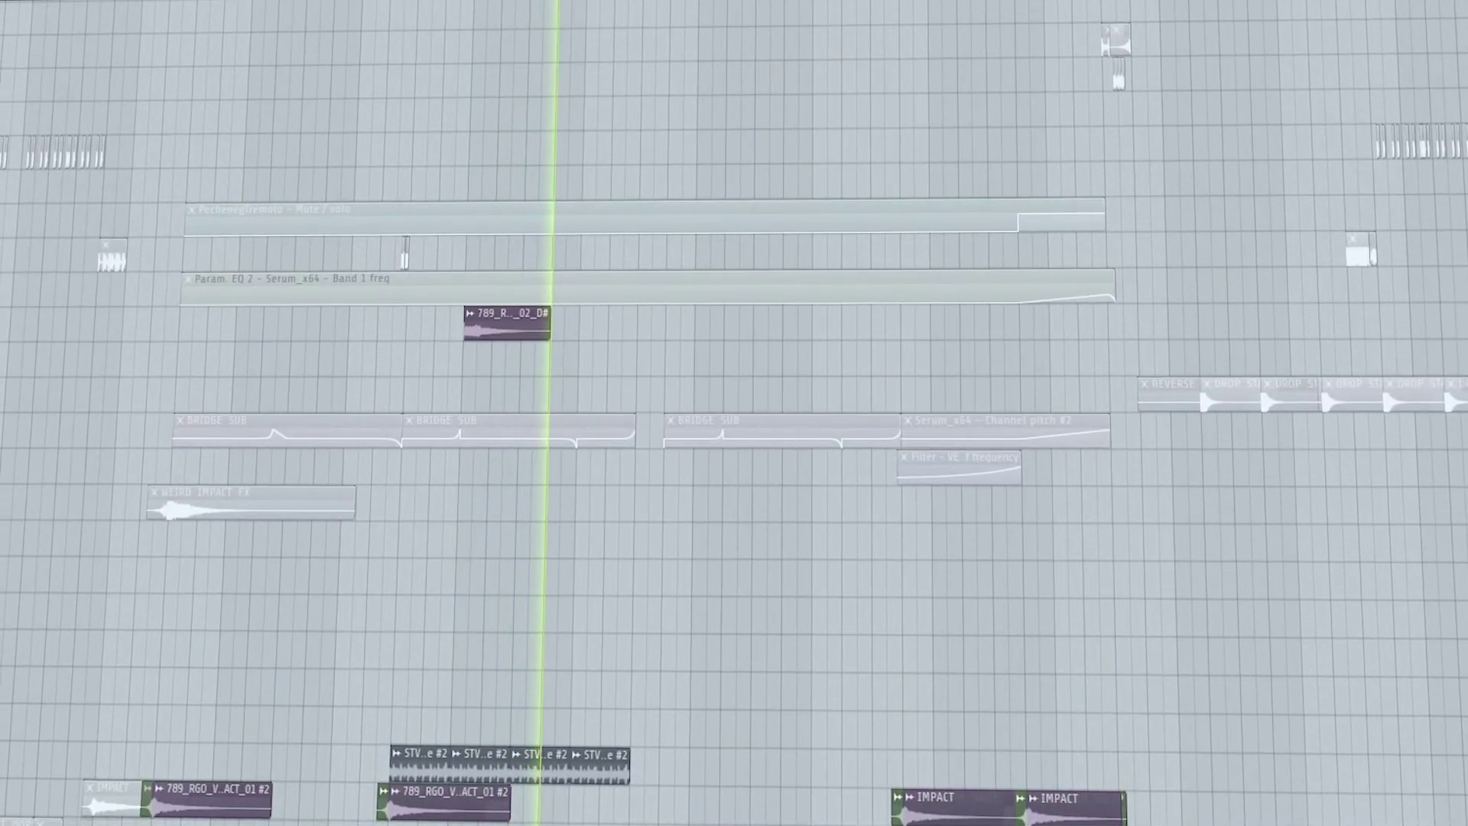
pyautogui.scroll(6, 231, 349)
pyautogui.scroll(-9, 165, 267)
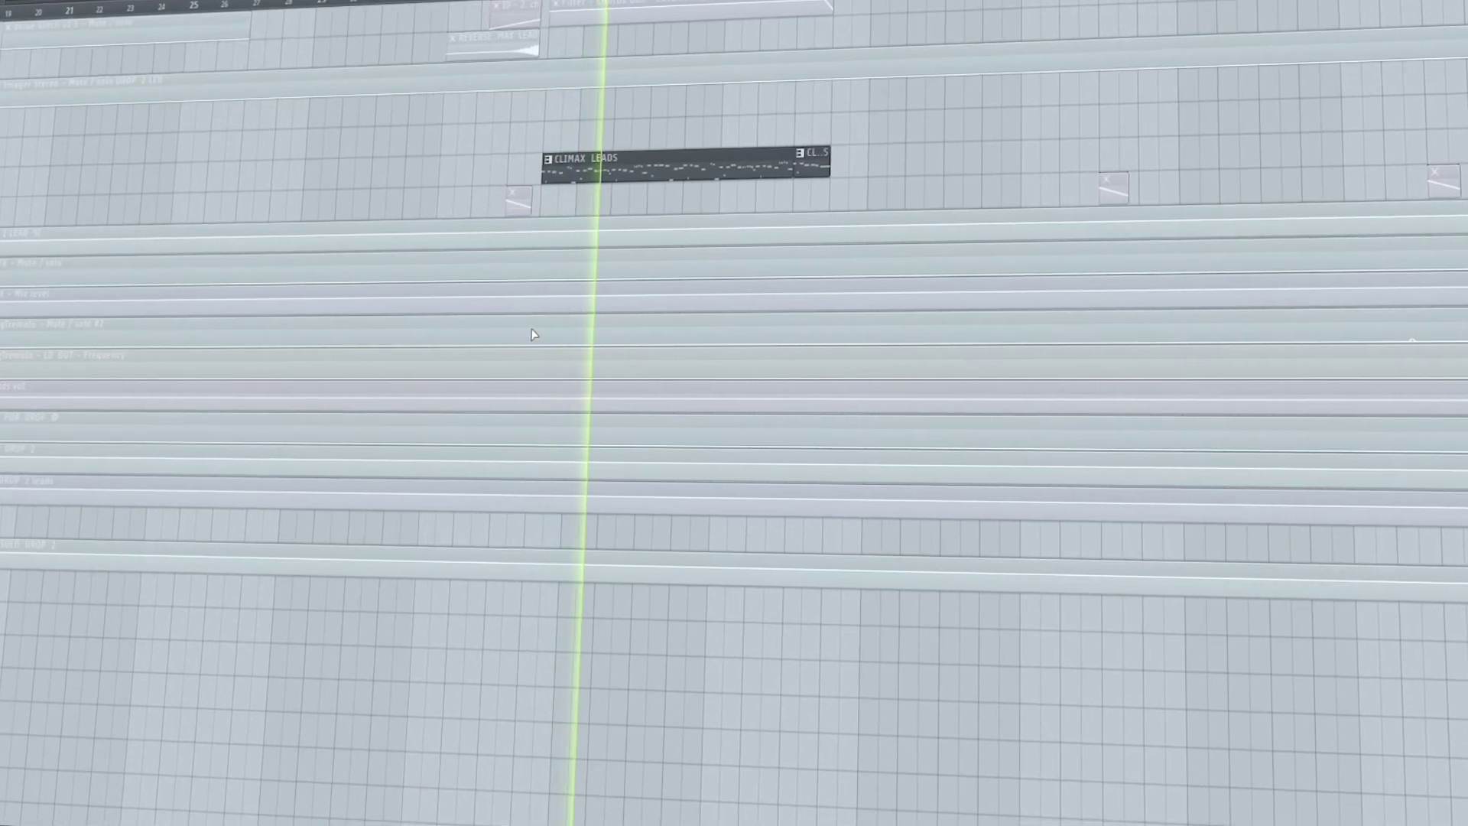
# Step: Unmute the pitch automation track above the ADLIBS CLIMAX clip
pyautogui.scroll(2, 542, 334)
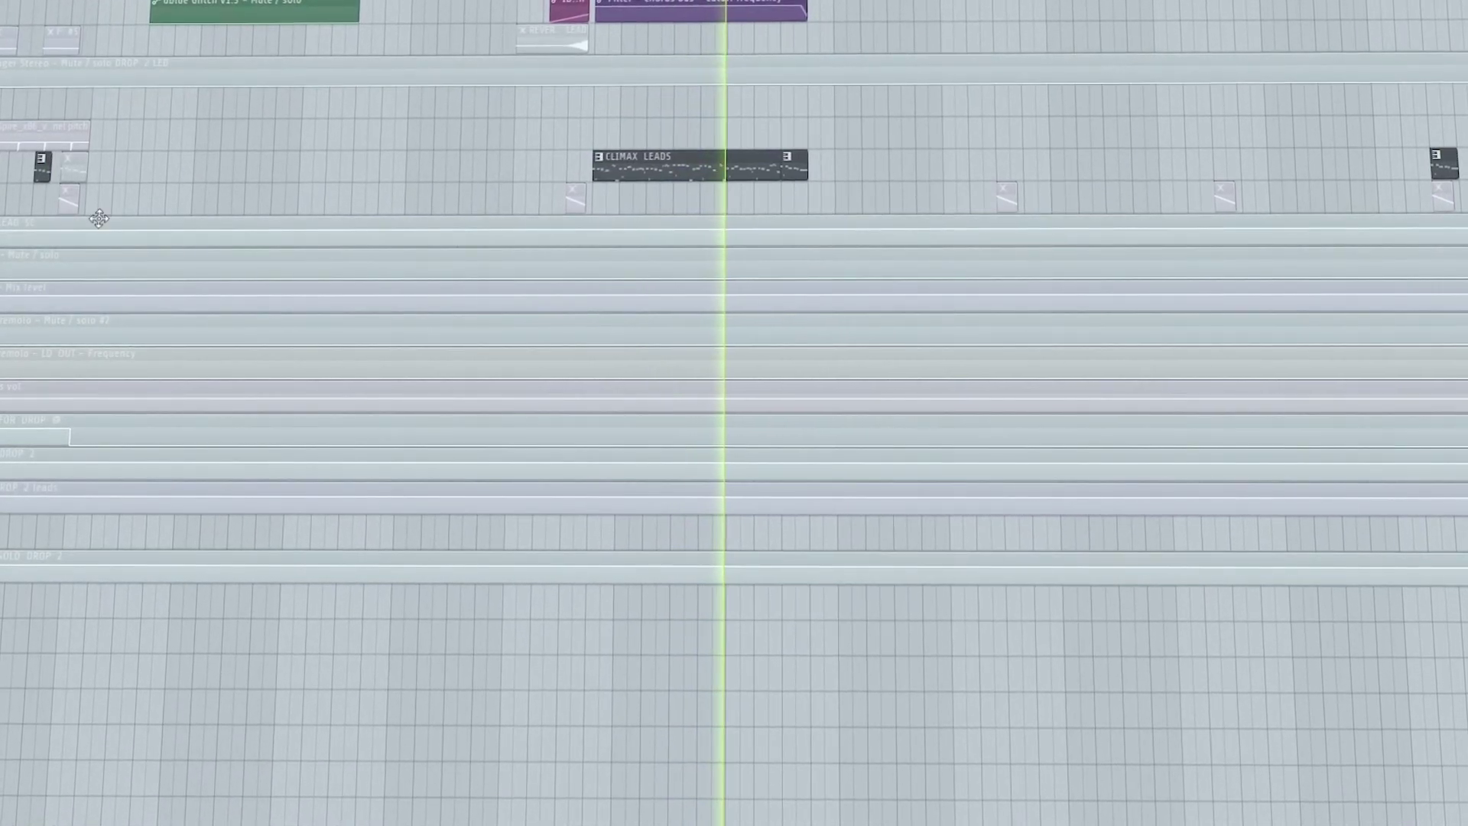
pyautogui.scroll(-9, 193, 269)
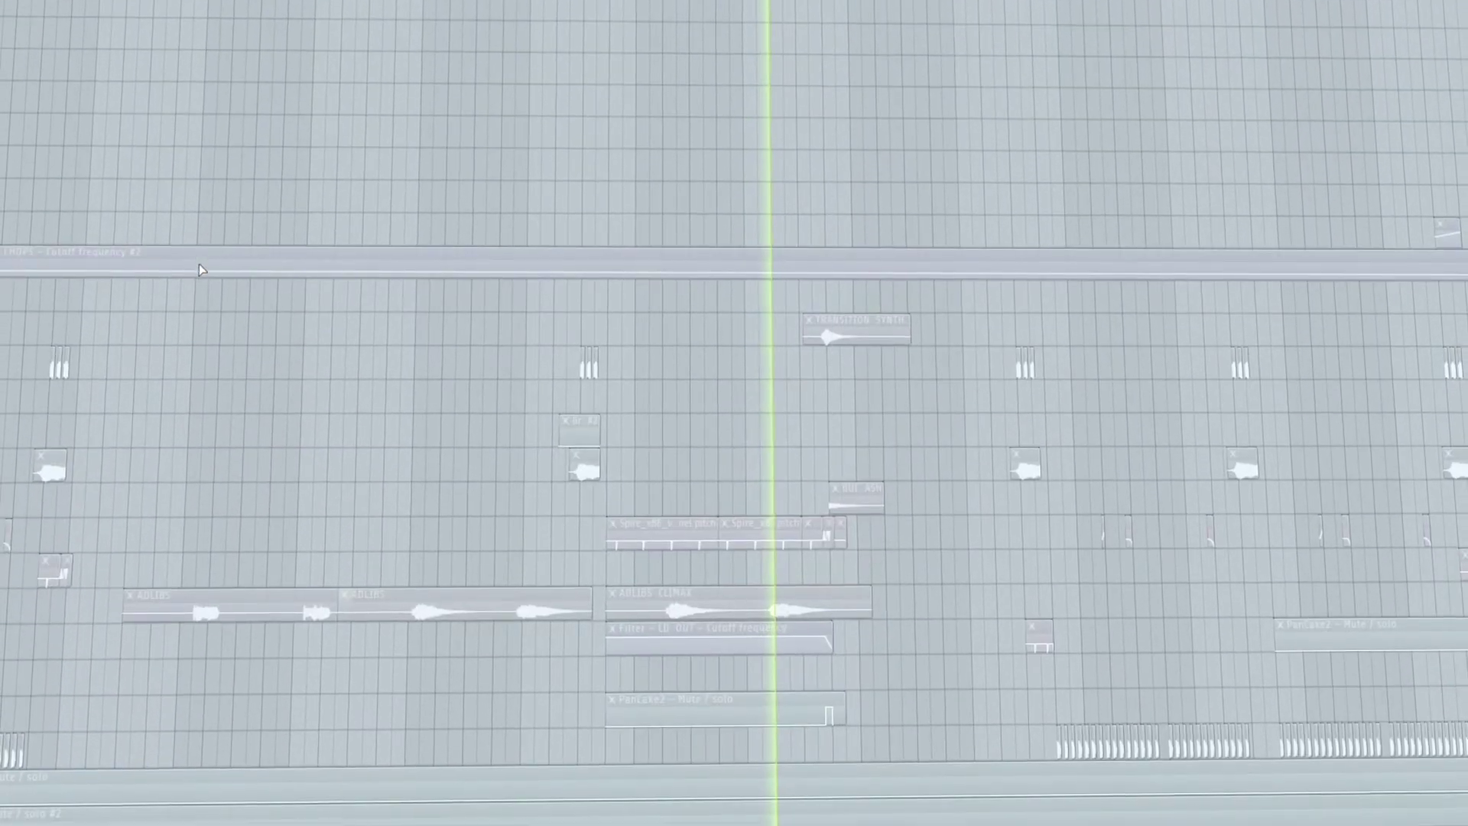
pyautogui.click(2, 537)
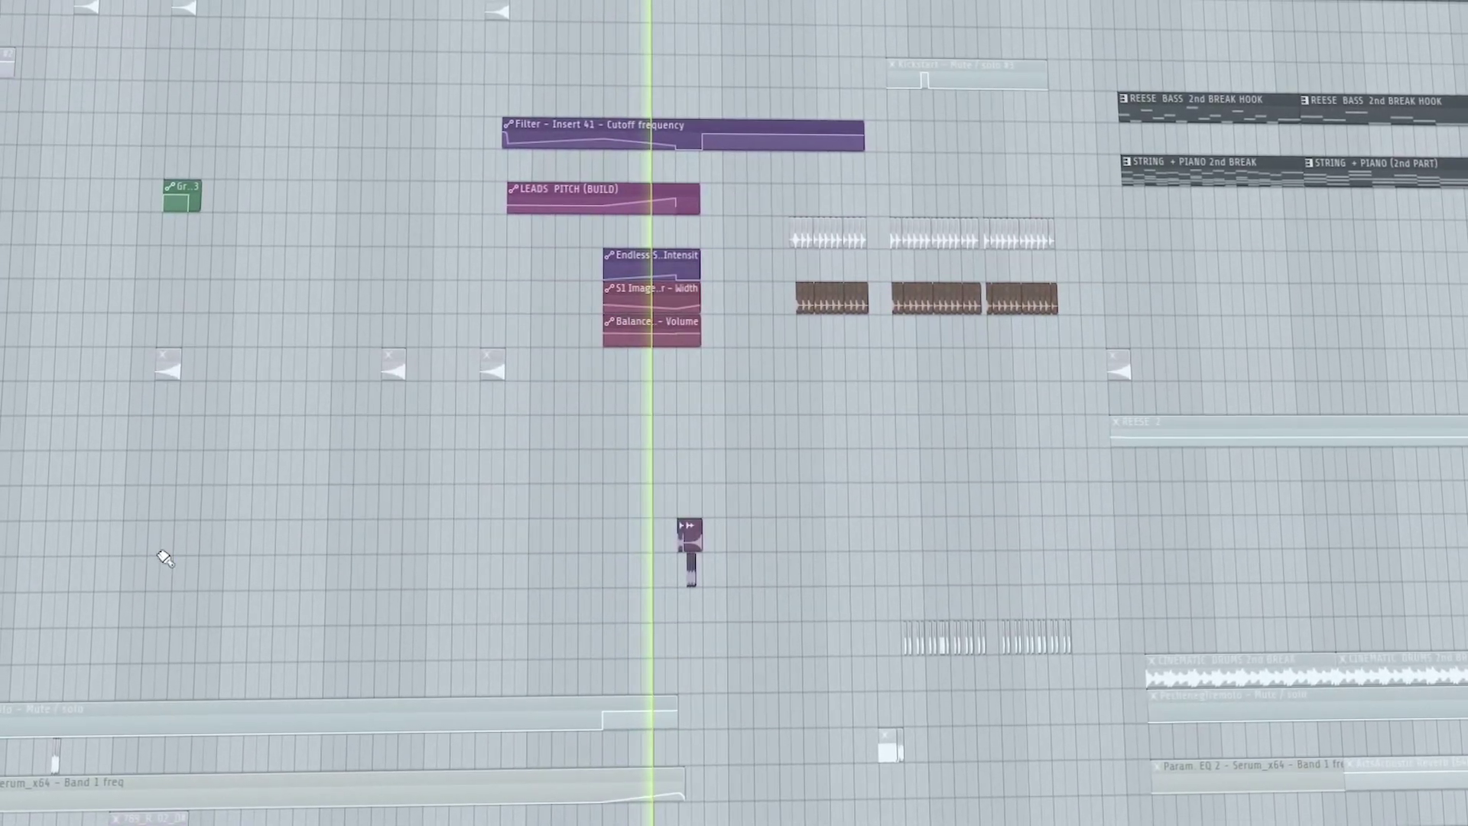
# Step: Examine the riser, uplifter and snare filter automation tracks of the build-up before the first drop
pyautogui.scroll(3, 844, 518)
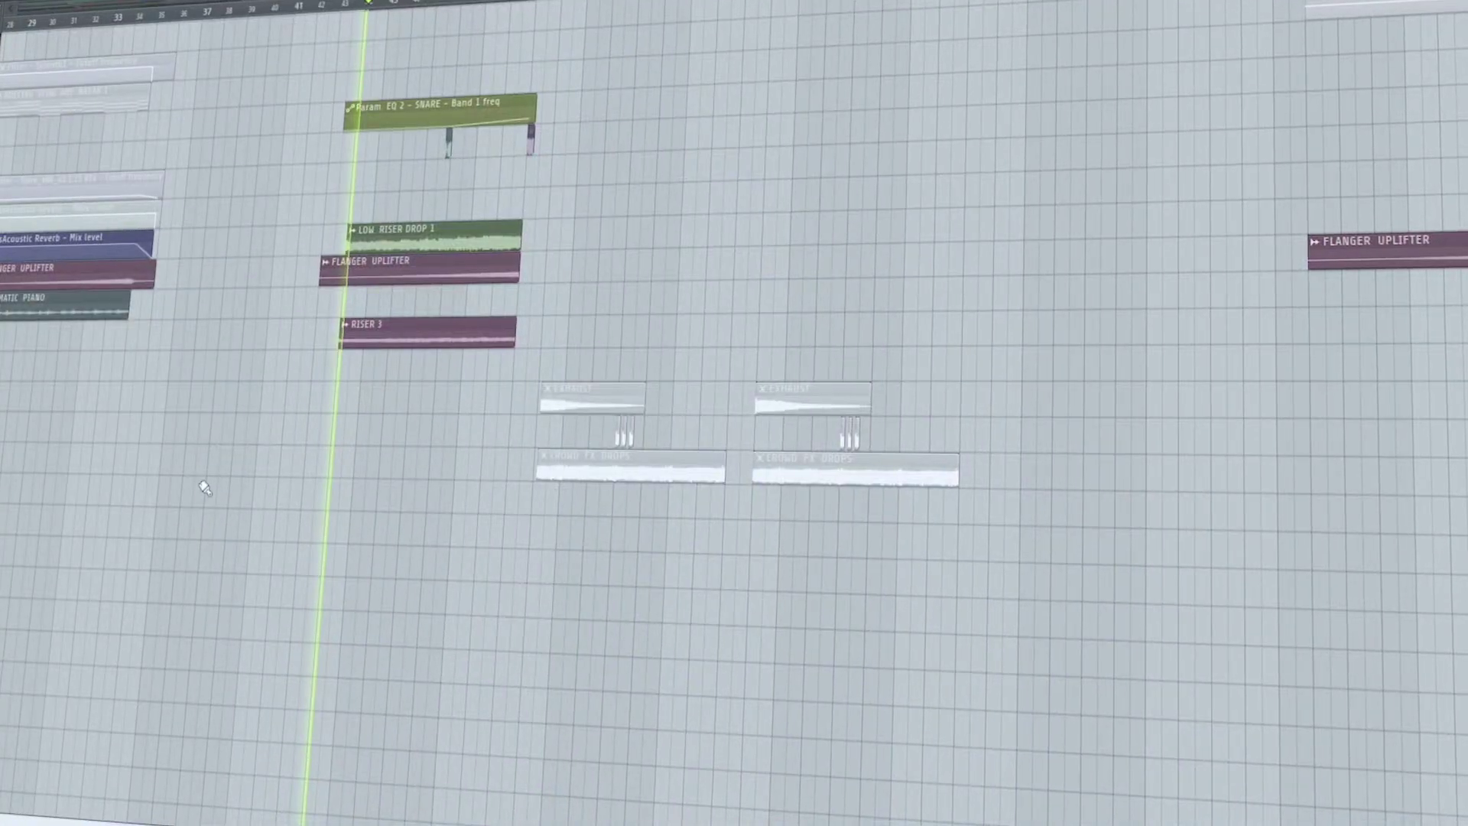
pyautogui.scroll(2, 376, 462)
pyautogui.scroll(5, 379, 461)
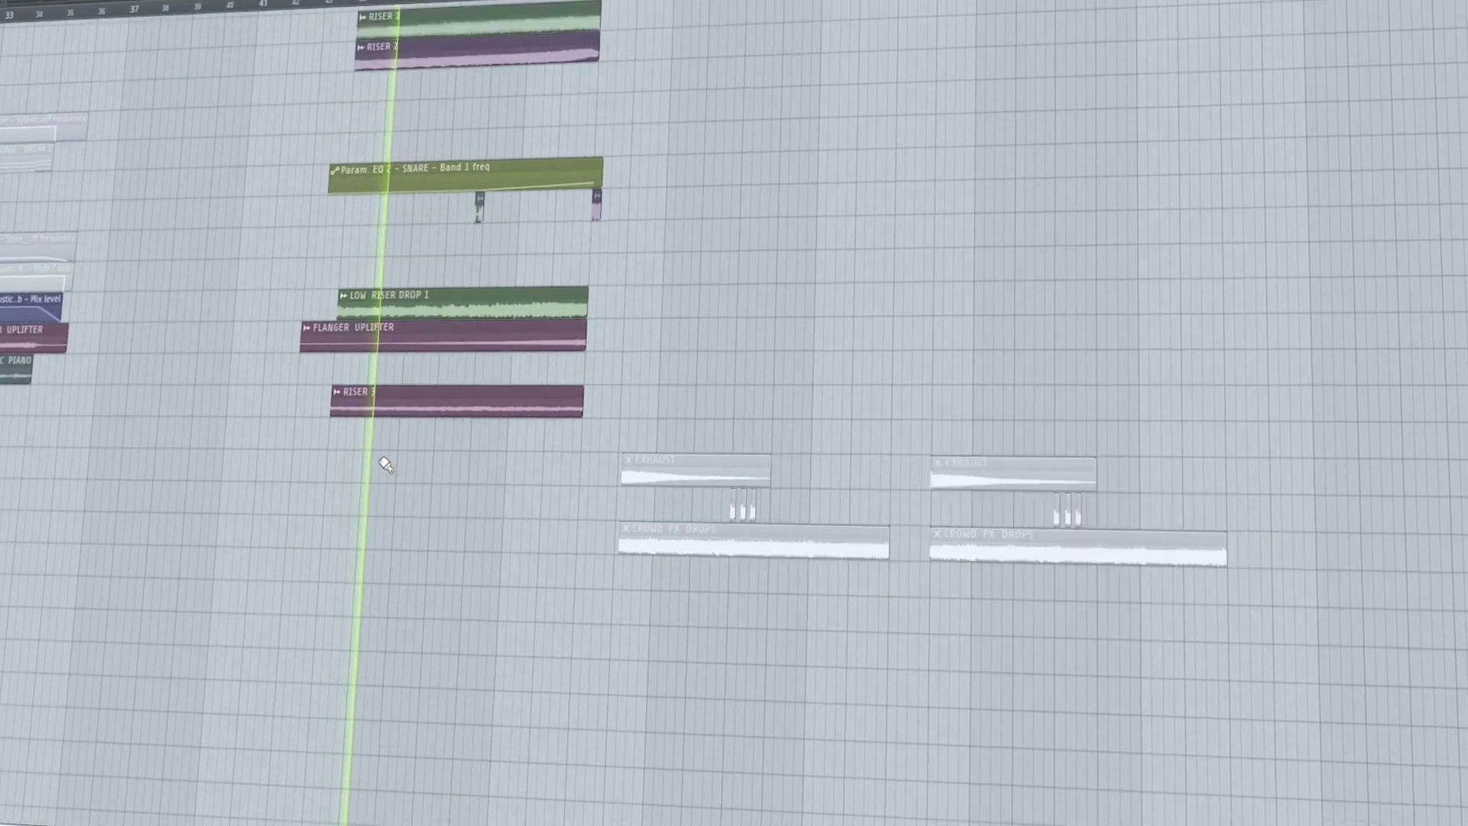
pyautogui.scroll(-4, 388, 460)
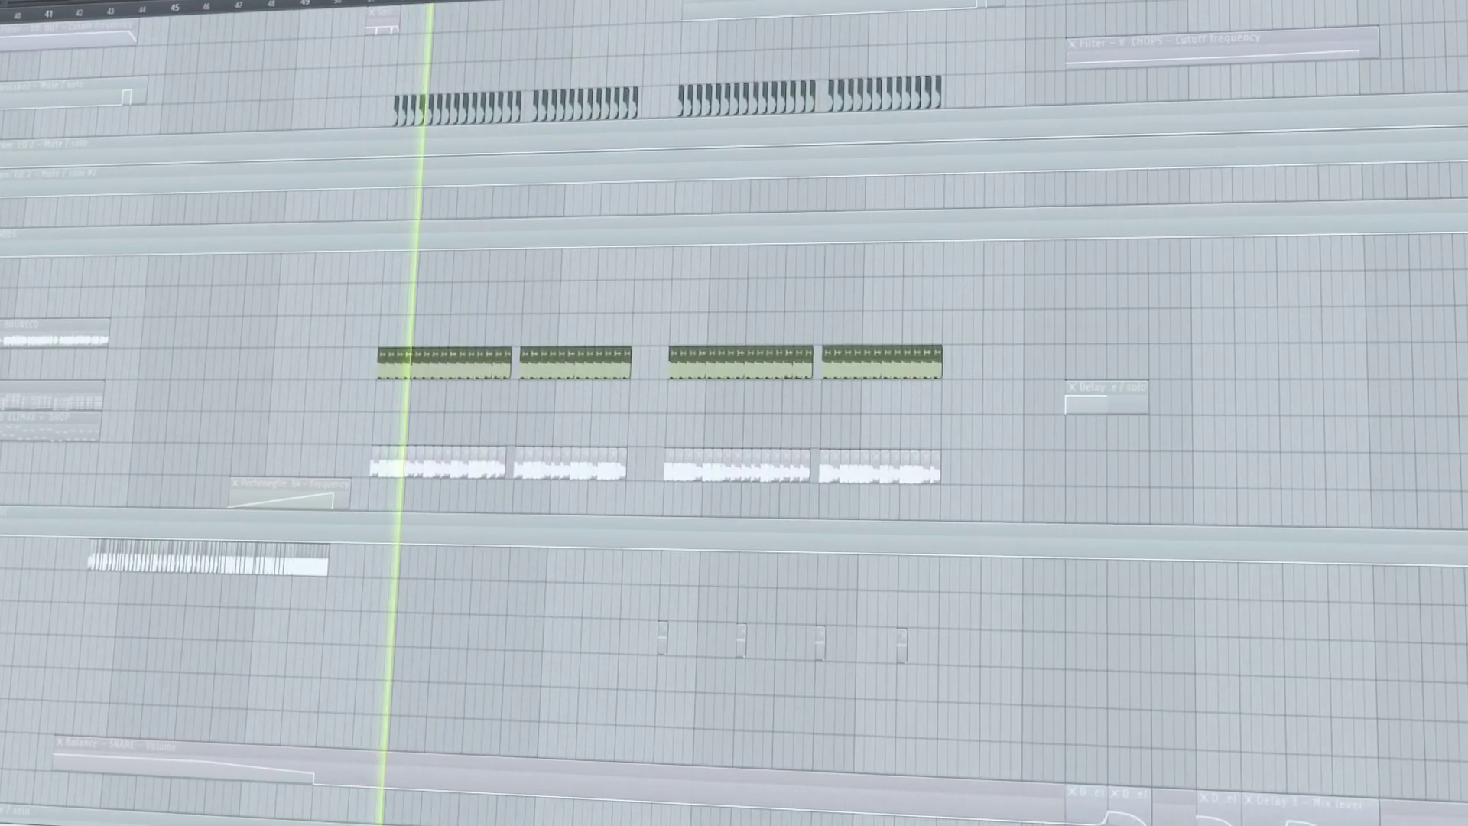
# Step: Unmute the lower row of short audio clips in the first drop and the EQ and SC CHODS automation tracks
pyautogui.scroll(-5, 216, 459)
pyautogui.scroll(-4, 250, 451)
pyautogui.scroll(7, 263, 449)
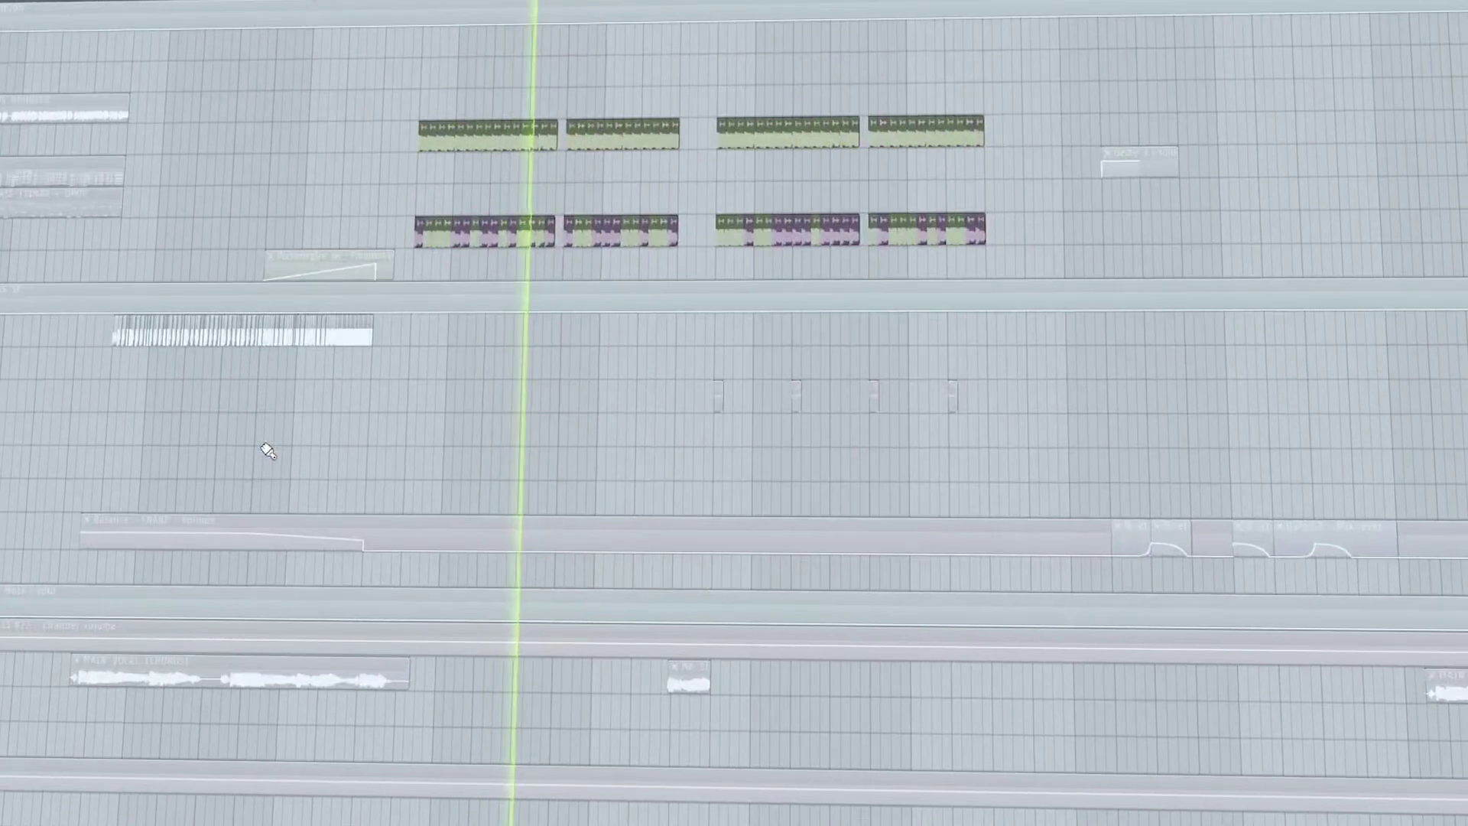
pyautogui.scroll(3, 268, 451)
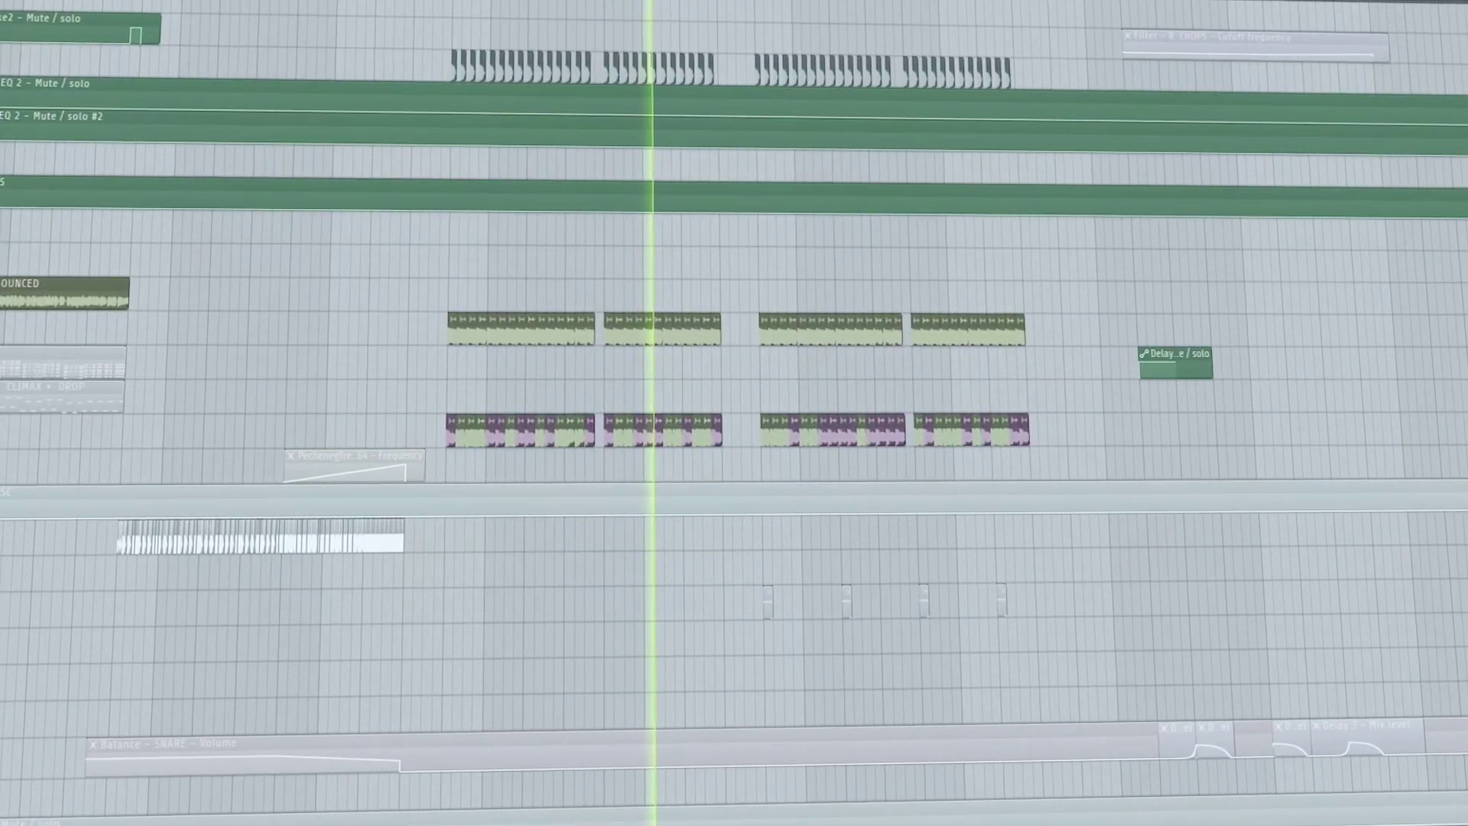
# Step: Unmute the HUSMAN VIBE LEAD track and the short lead pattern track directly above it in the first drop
pyautogui.scroll(-6, 278, 442)
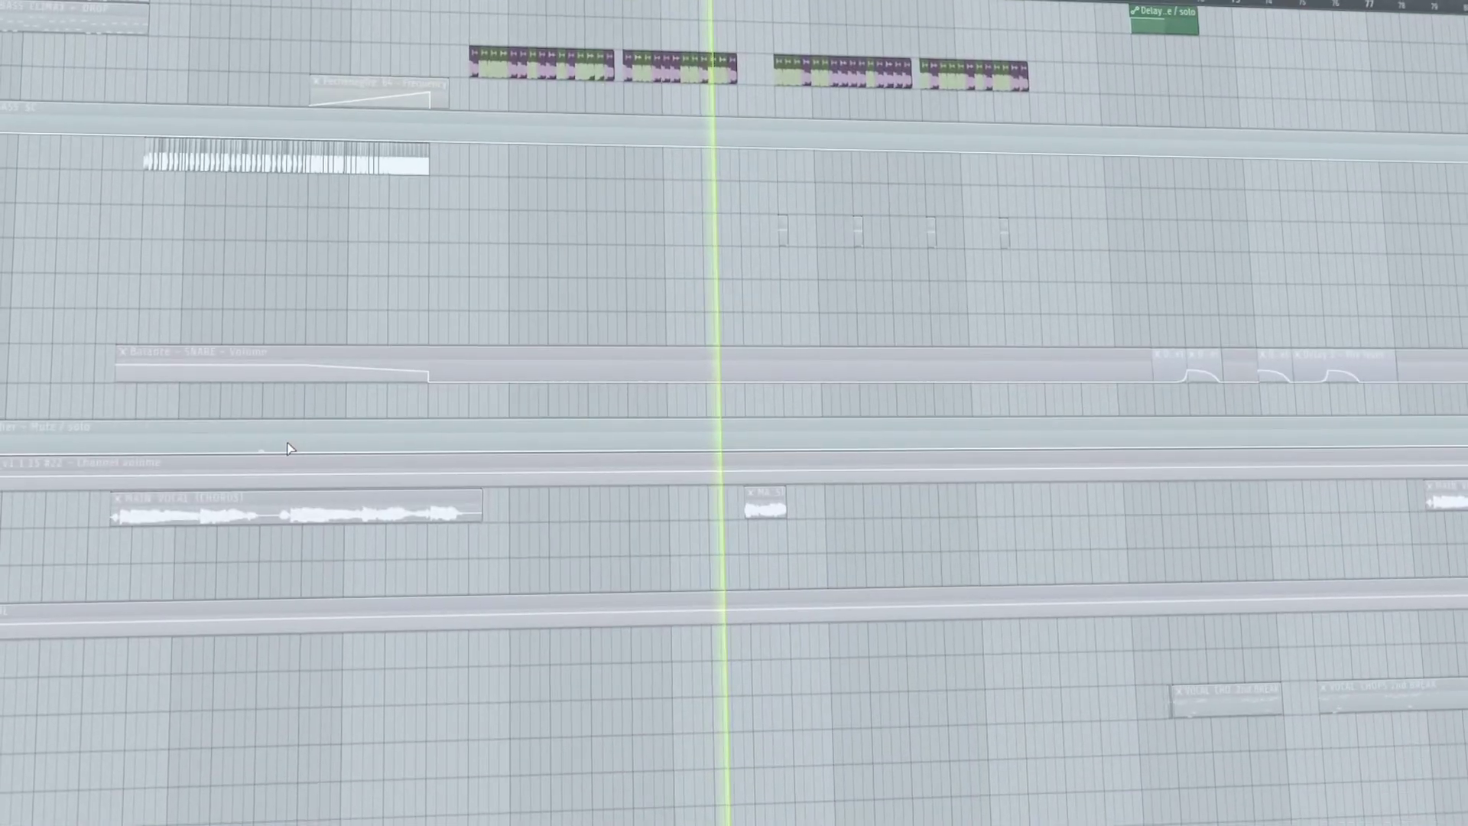
pyautogui.scroll(-5, 289, 449)
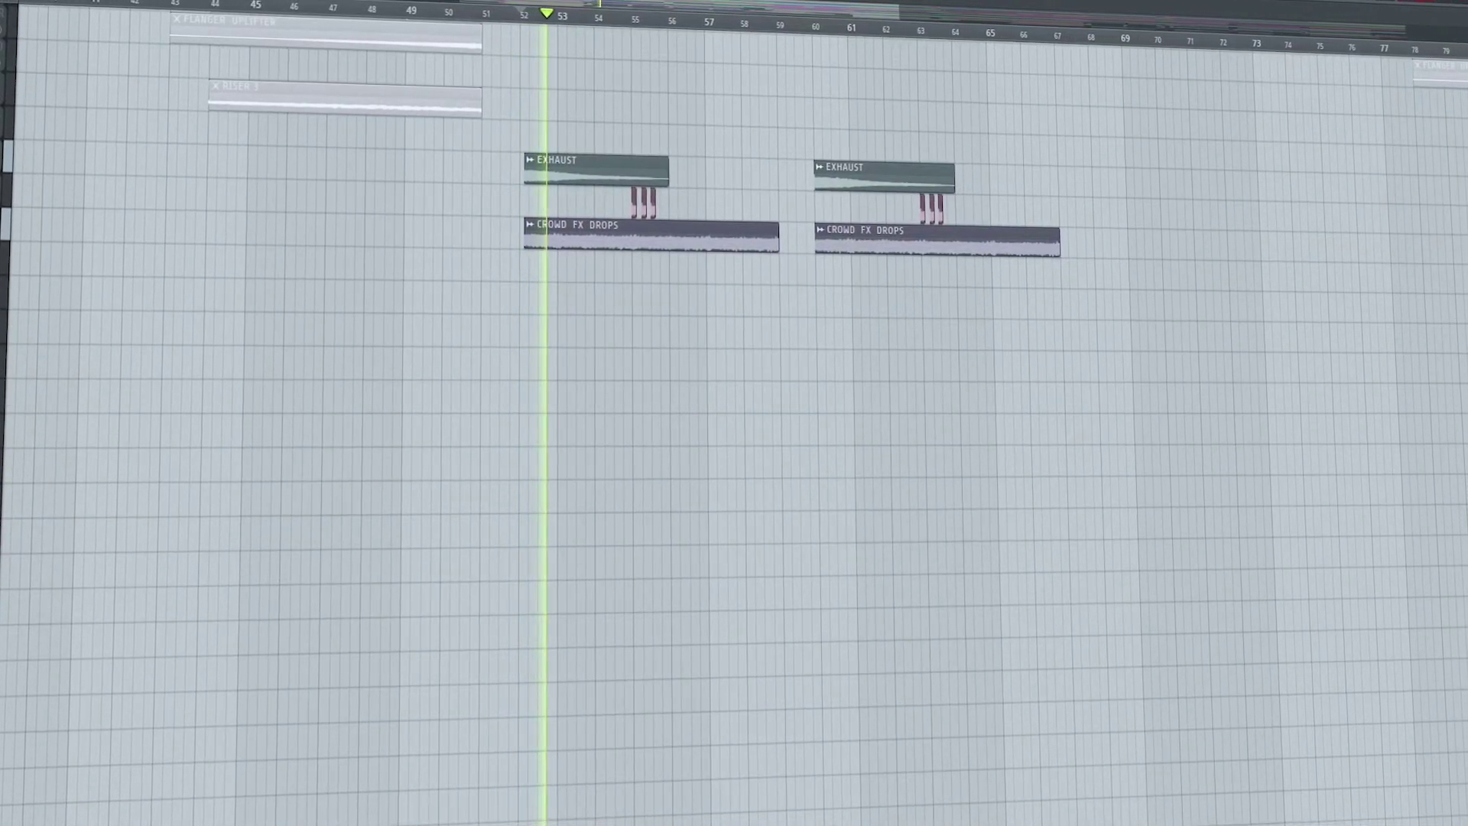
pyautogui.scroll(10, 189, 584)
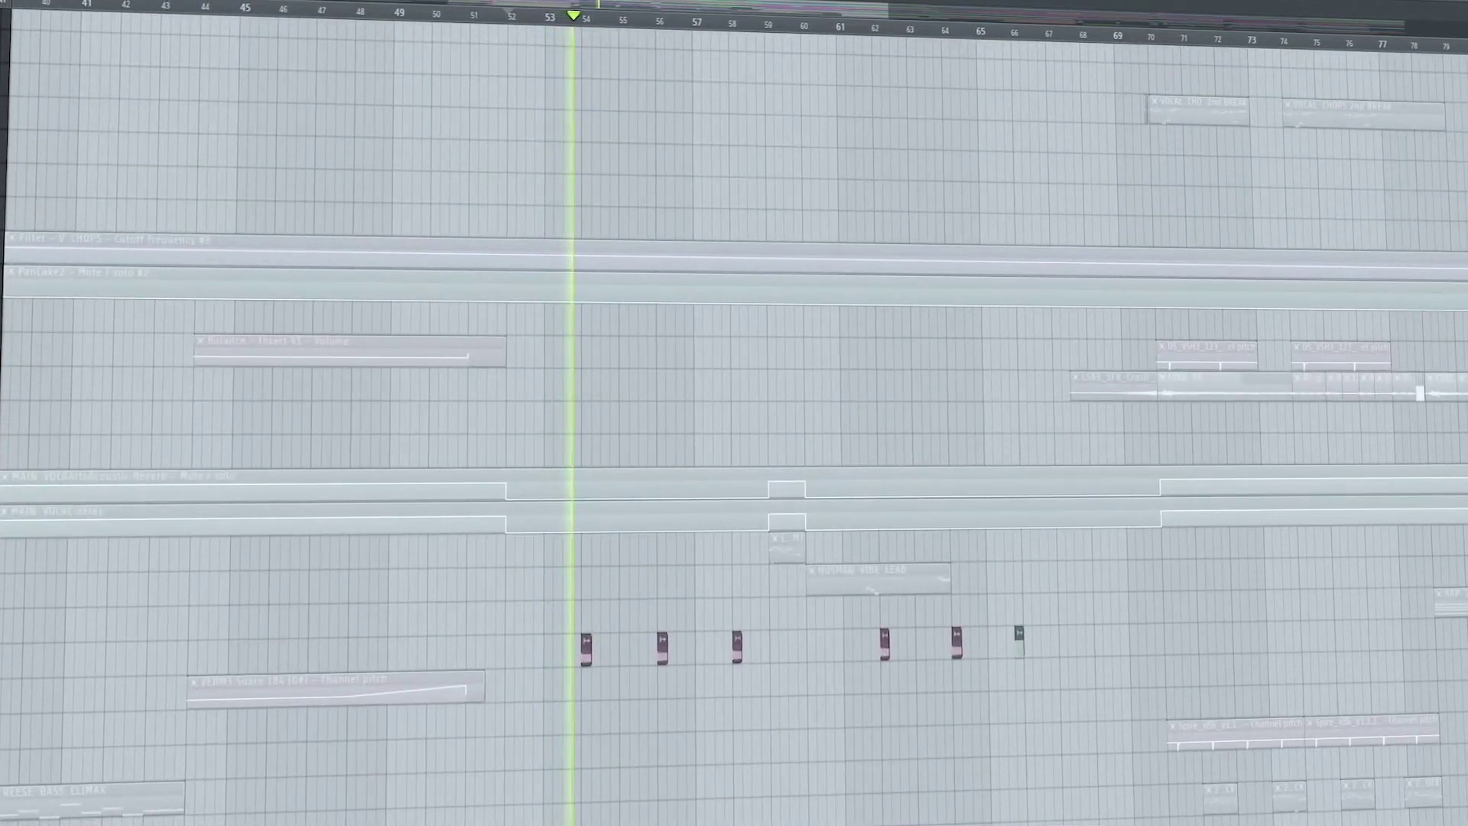
pyautogui.click(1, 555)
pyautogui.click(1, 589)
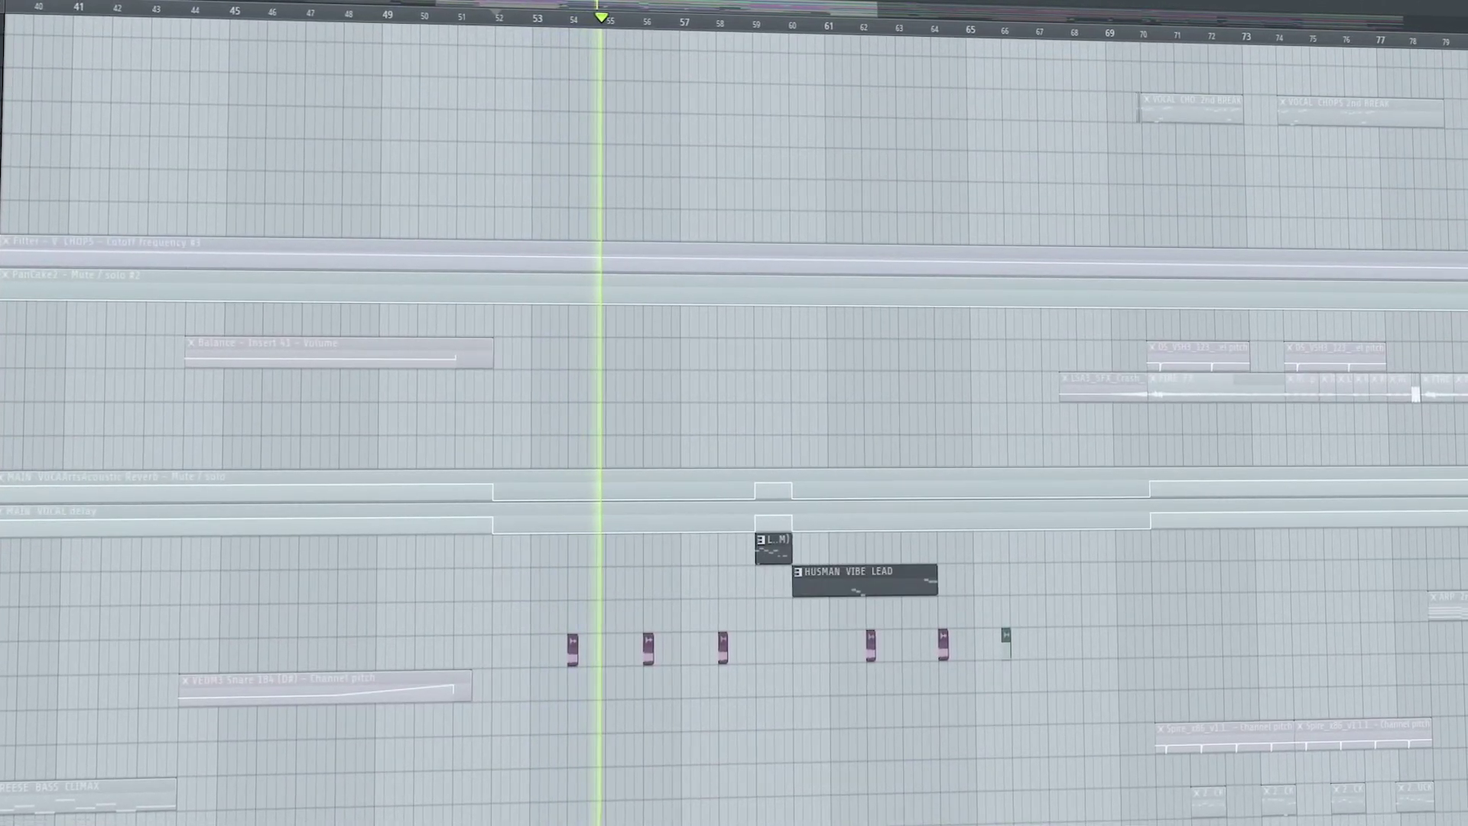
# Step: Unmute the MAIN VOCAL (CHORUS) track and the Mac..2 vocal clips around the first drop
pyautogui.scroll(10, 765, 524)
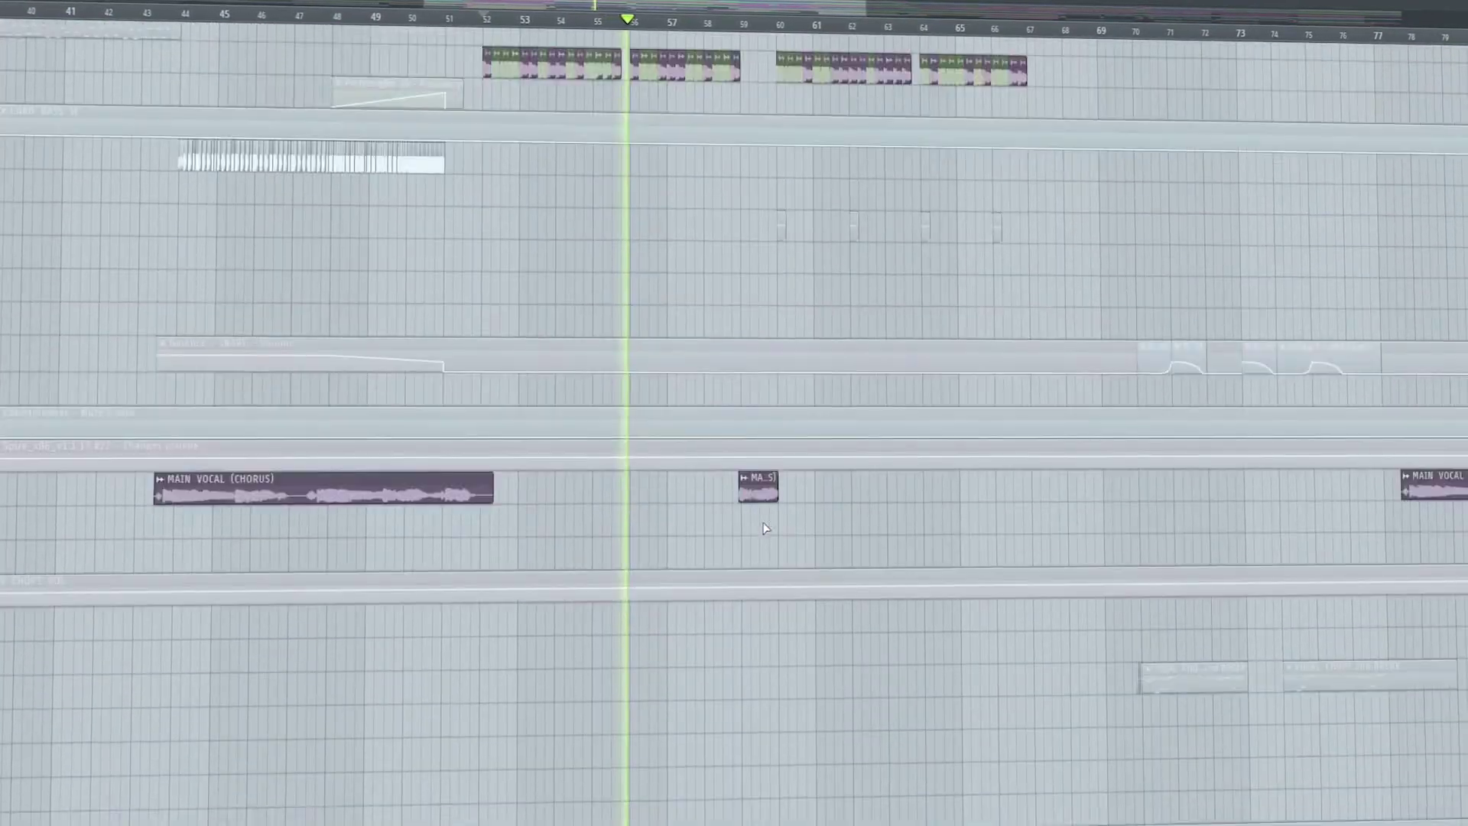
pyautogui.scroll(5, 761, 528)
pyautogui.scroll(-6, 757, 526)
pyautogui.scroll(6, 755, 525)
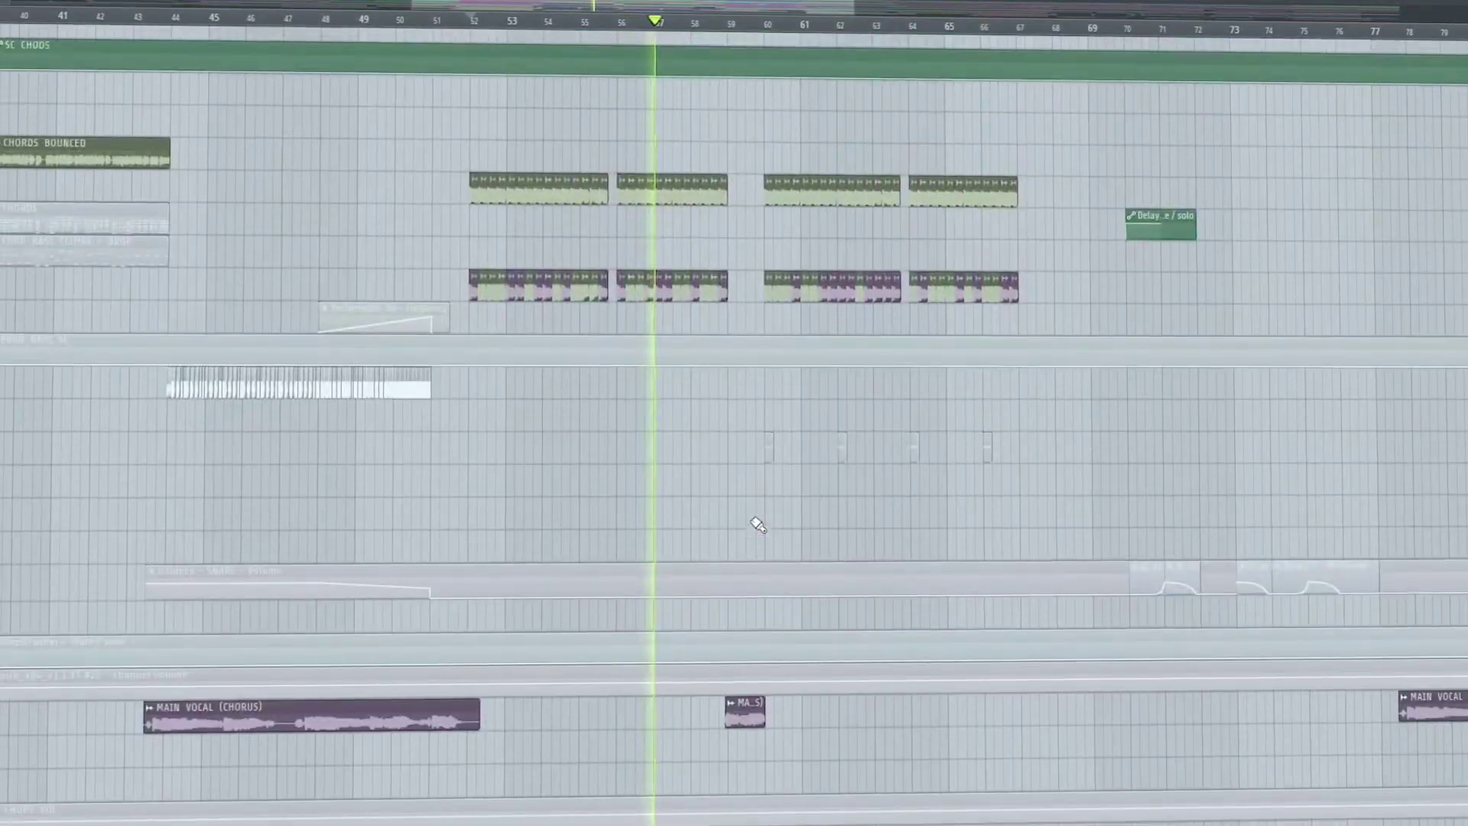
pyautogui.scroll(8, 749, 521)
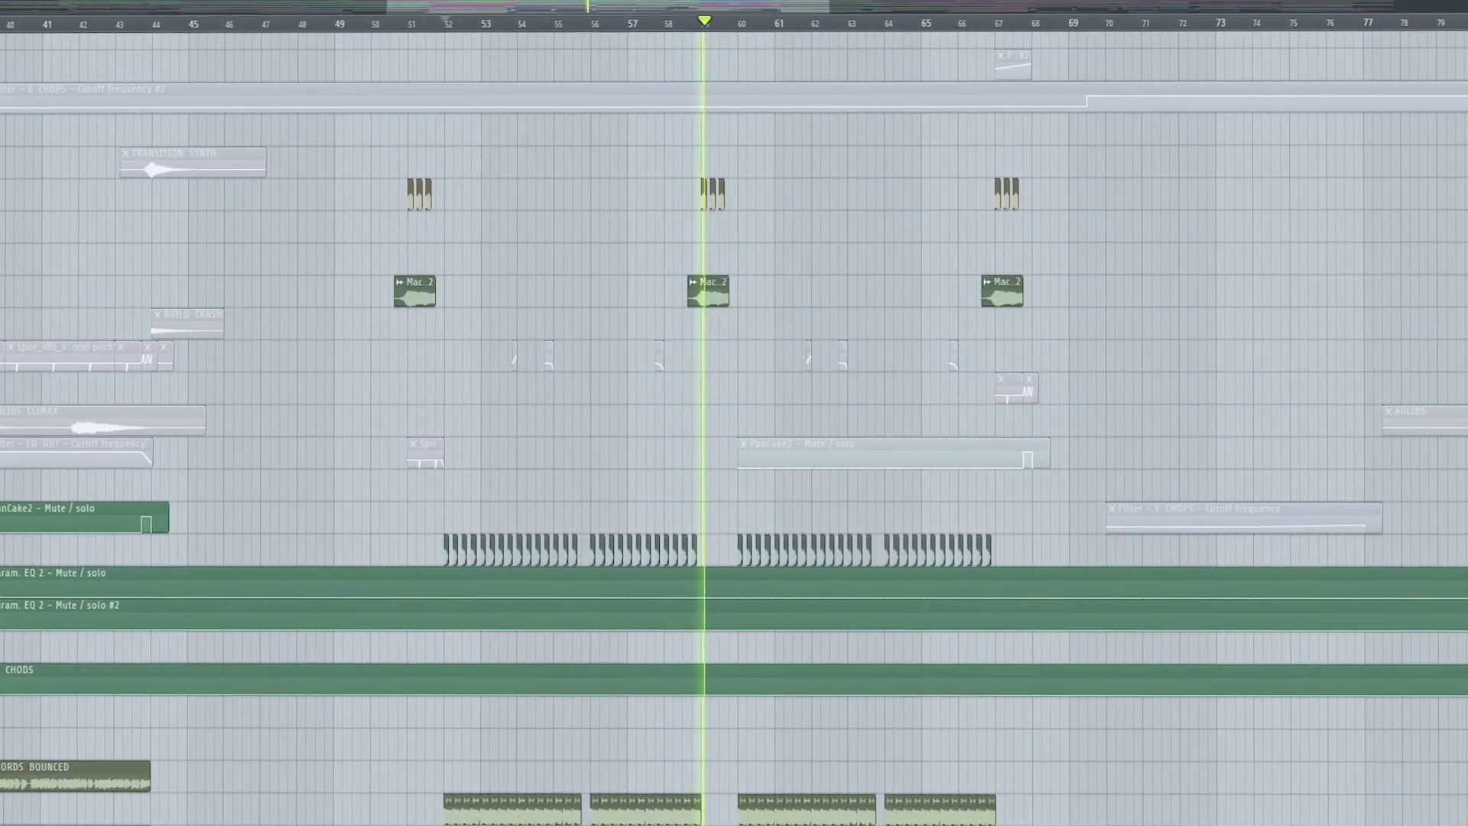
# Step: Unmute the Kickstart - Mute / solo #3 automation track below the DROP 1 LEADS (SAWS) pattern
pyautogui.scroll(-15, 737, 489)
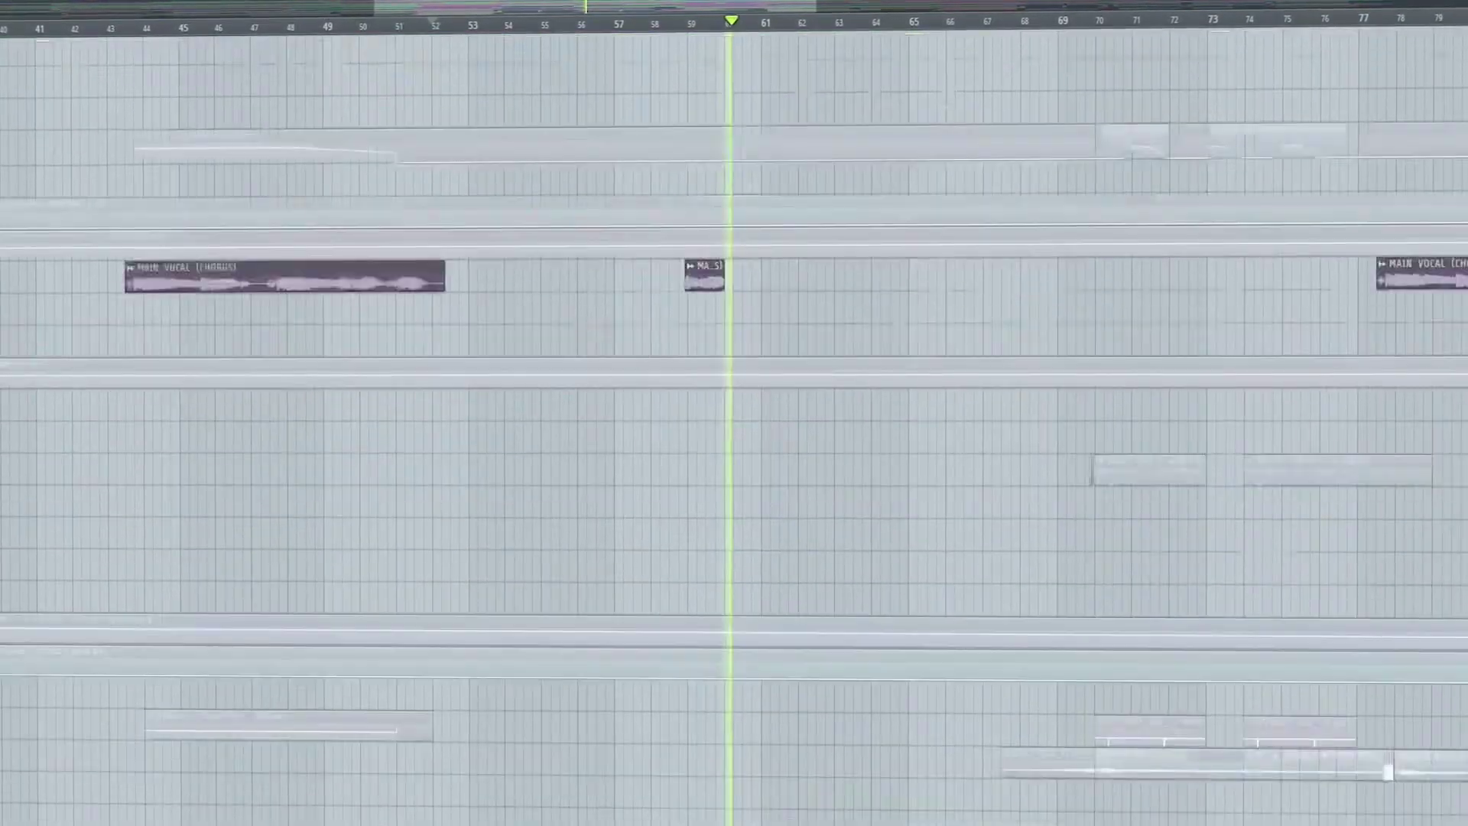
pyautogui.scroll(-12, 734, 413)
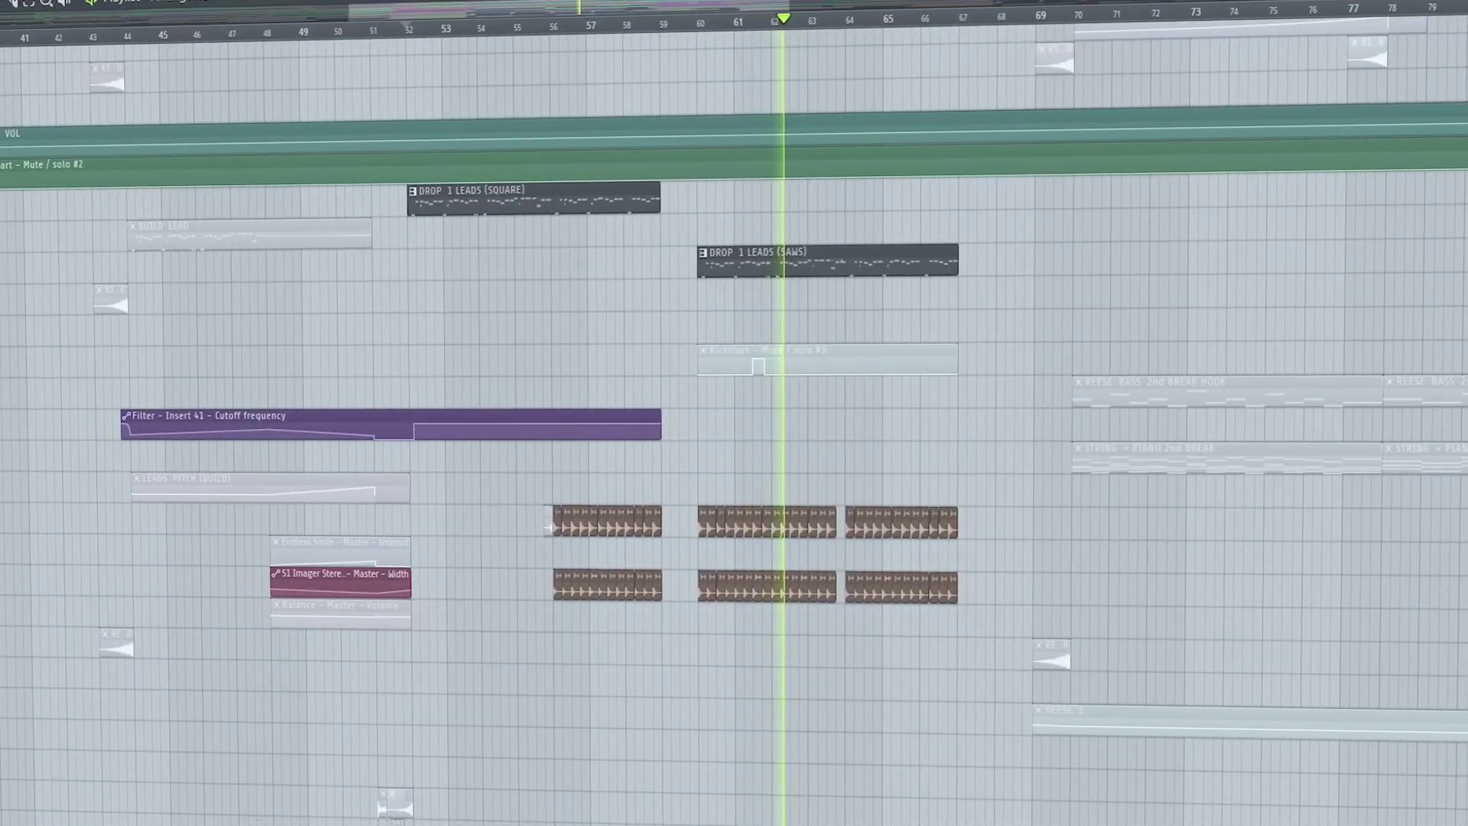
pyautogui.click(822, 361)
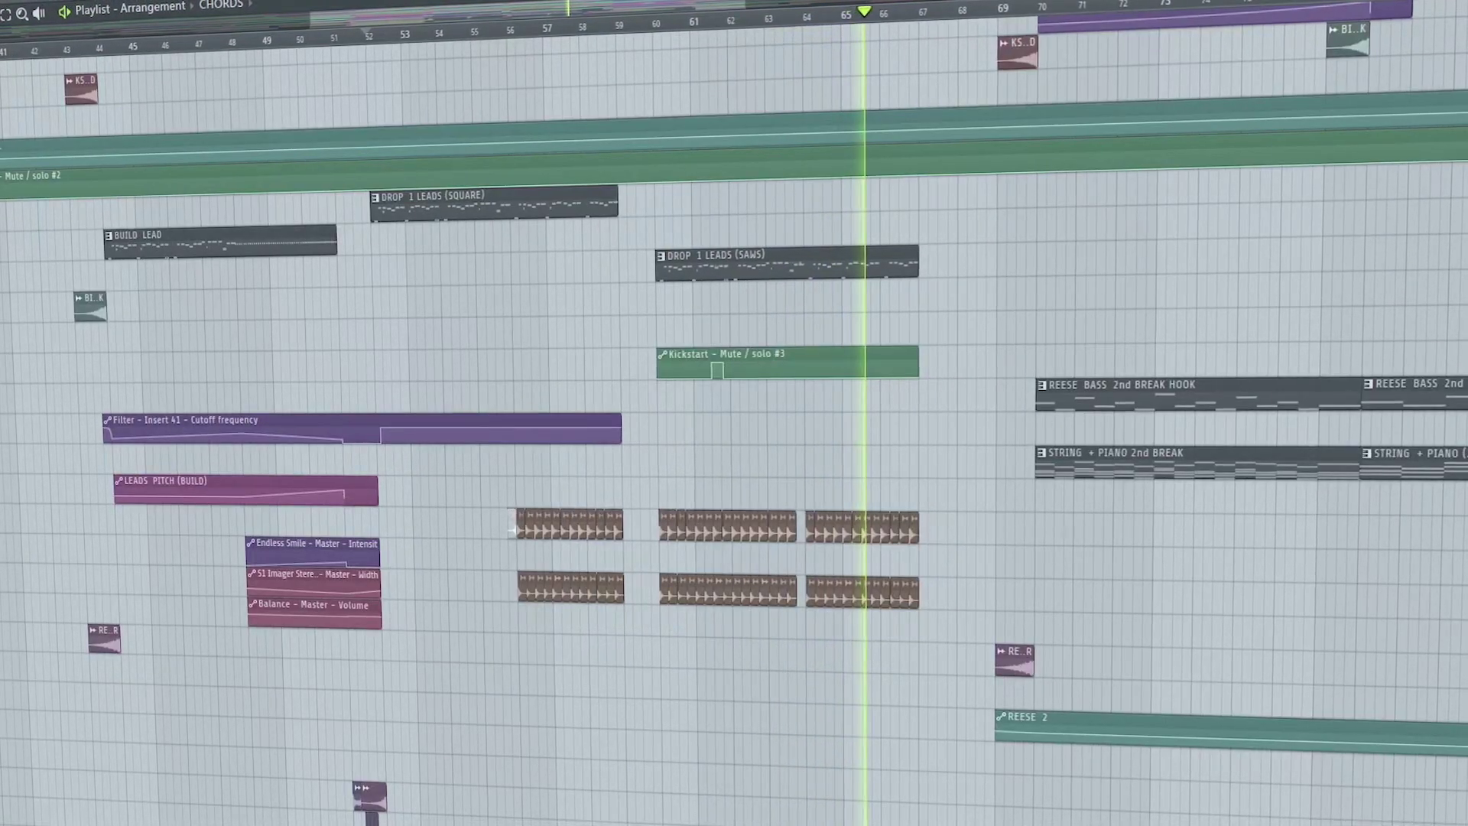
# Step: Unmute the REESE BASS and STRING + PIANO pattern tracks of the second break alongside the cinematic drums
pyautogui.scroll(-3, 490, 351)
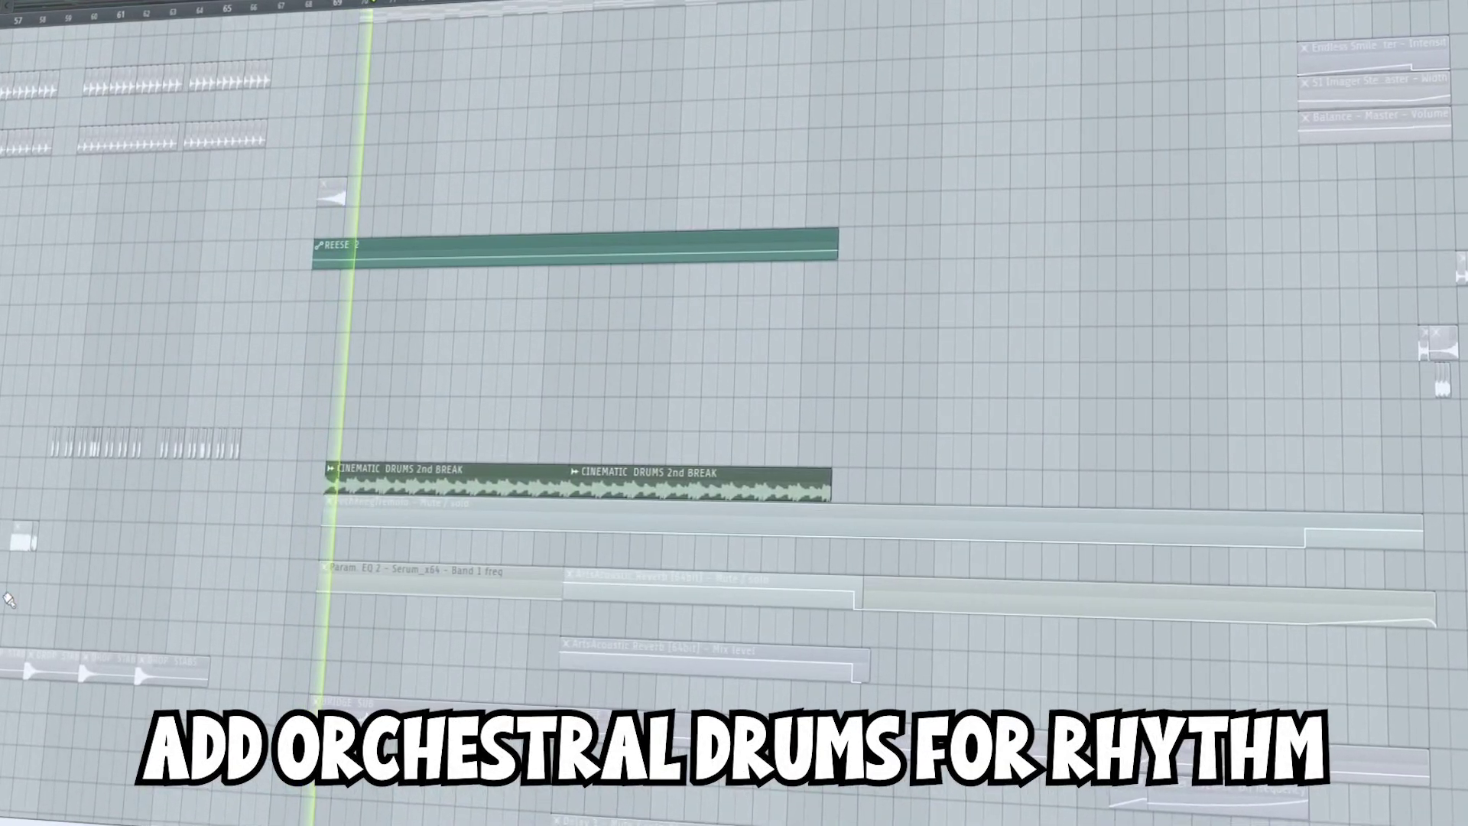
pyautogui.scroll(-10, 9, 600)
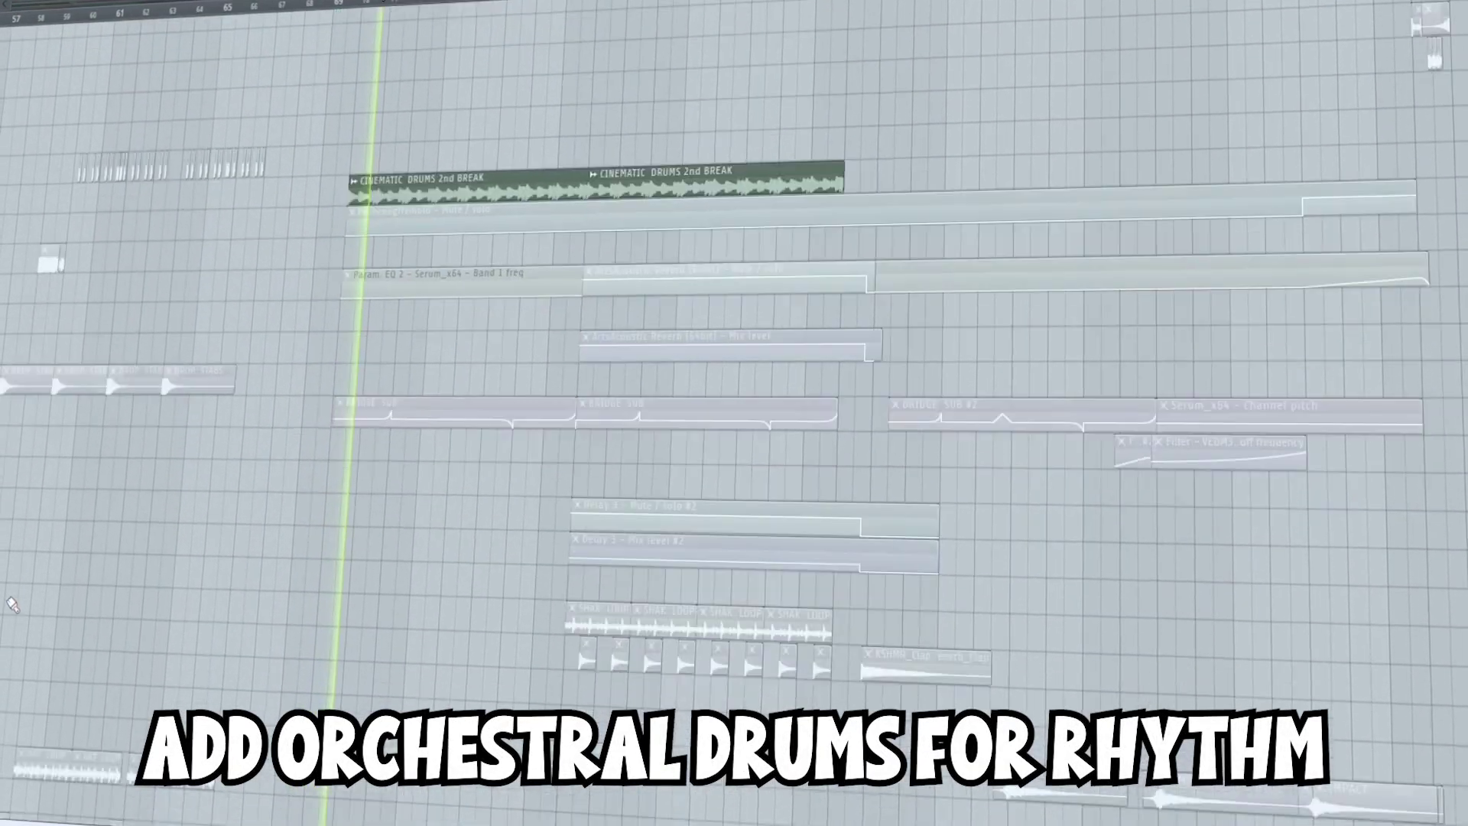
pyautogui.scroll(10, 14, 603)
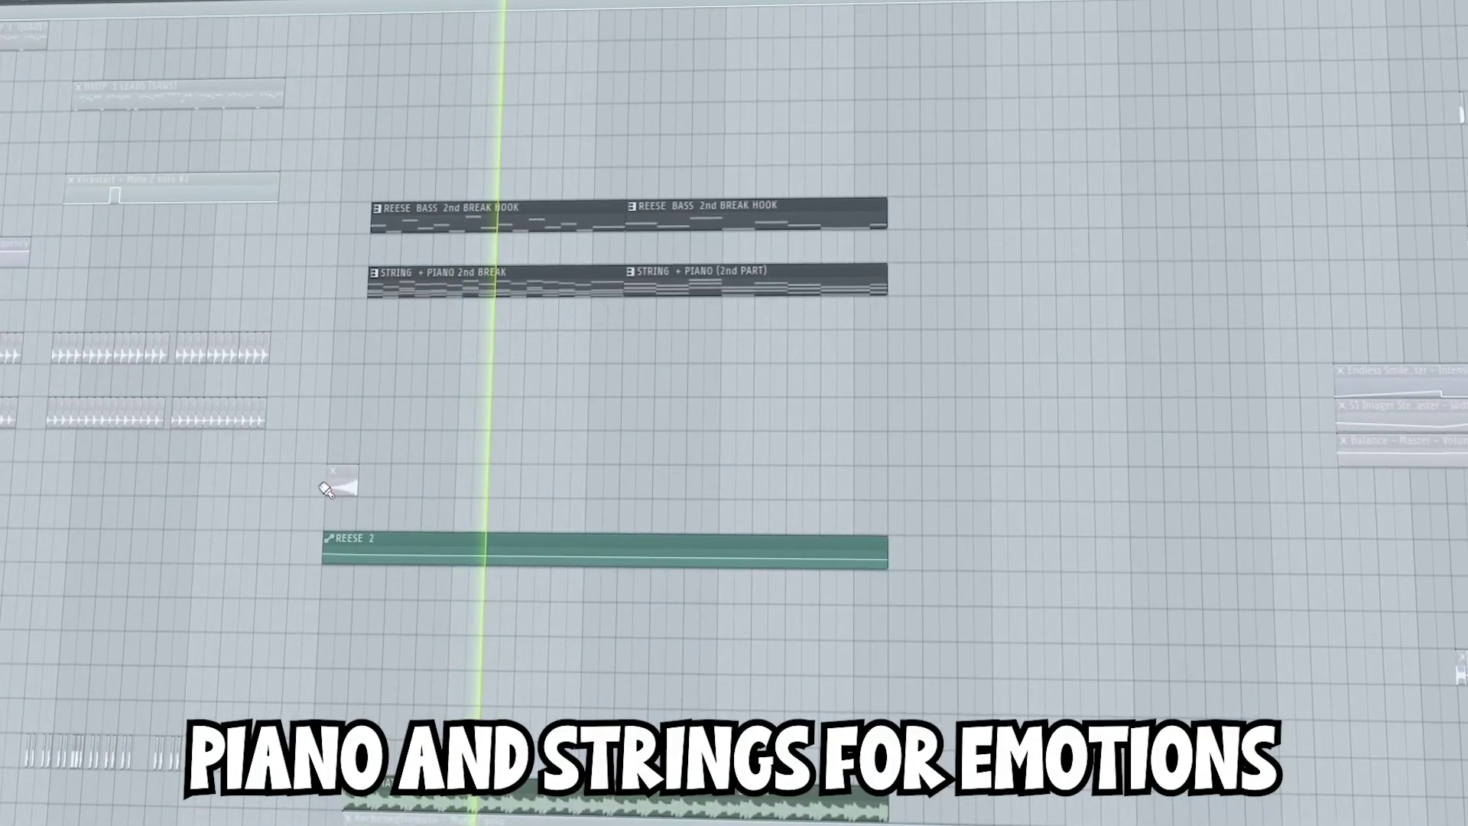
# Step: Toggle solo on the ARP 2nd BREAK (ROLLING FASTER) track
pyautogui.scroll(5, 374, 503)
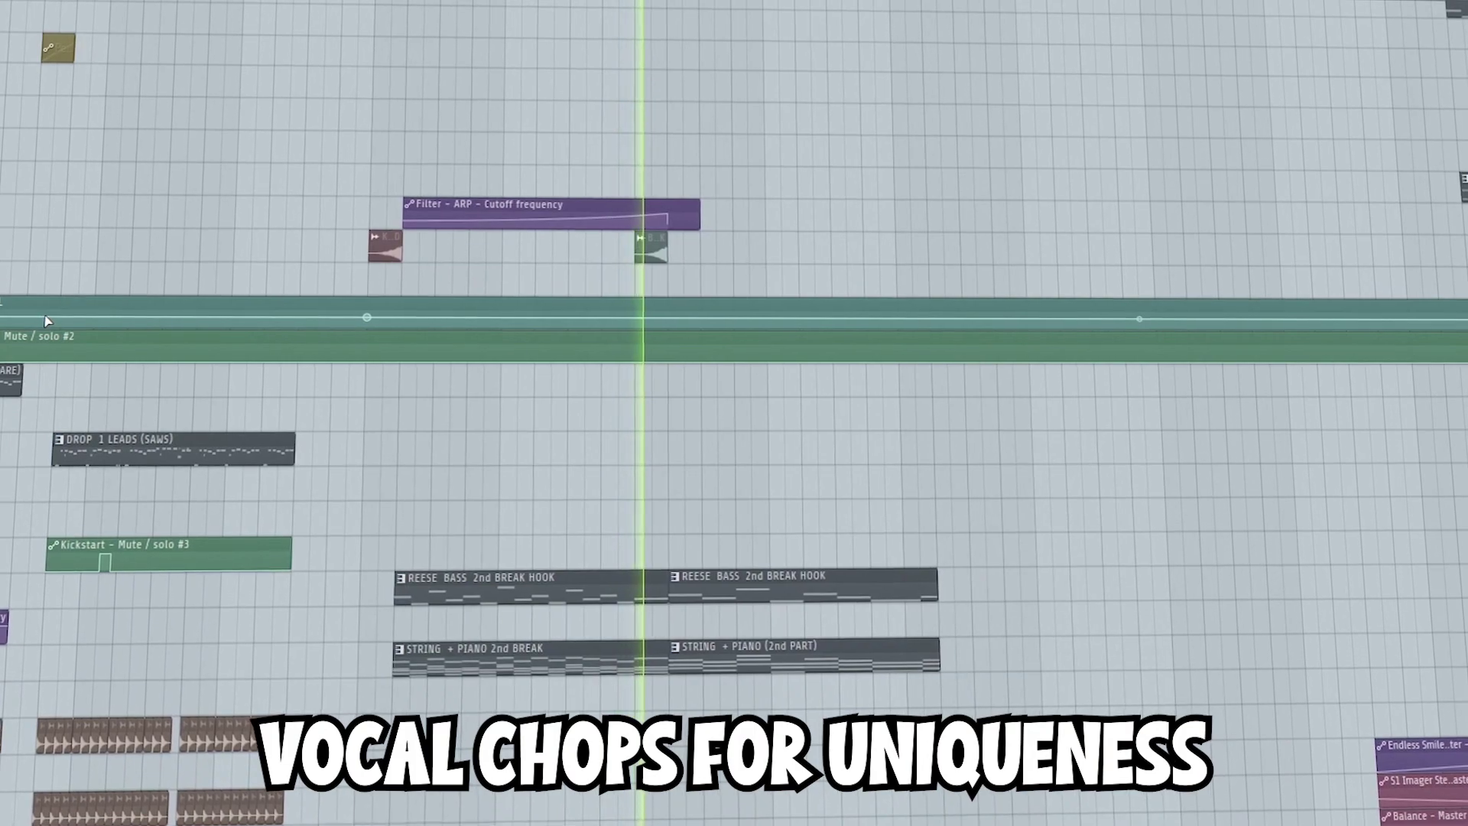
pyautogui.scroll(5, 236, 500)
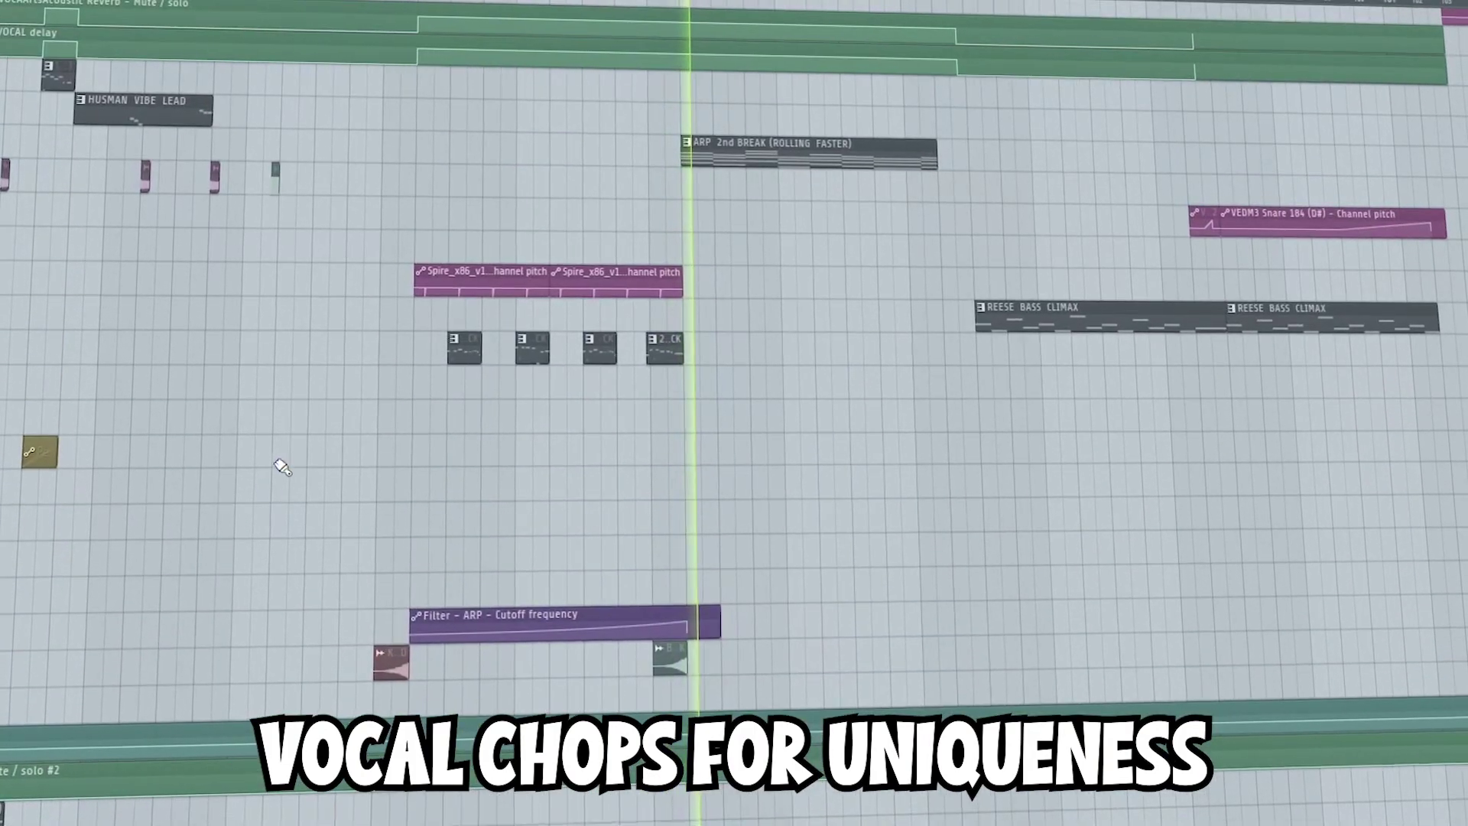
pyautogui.rightClick(1, 139)
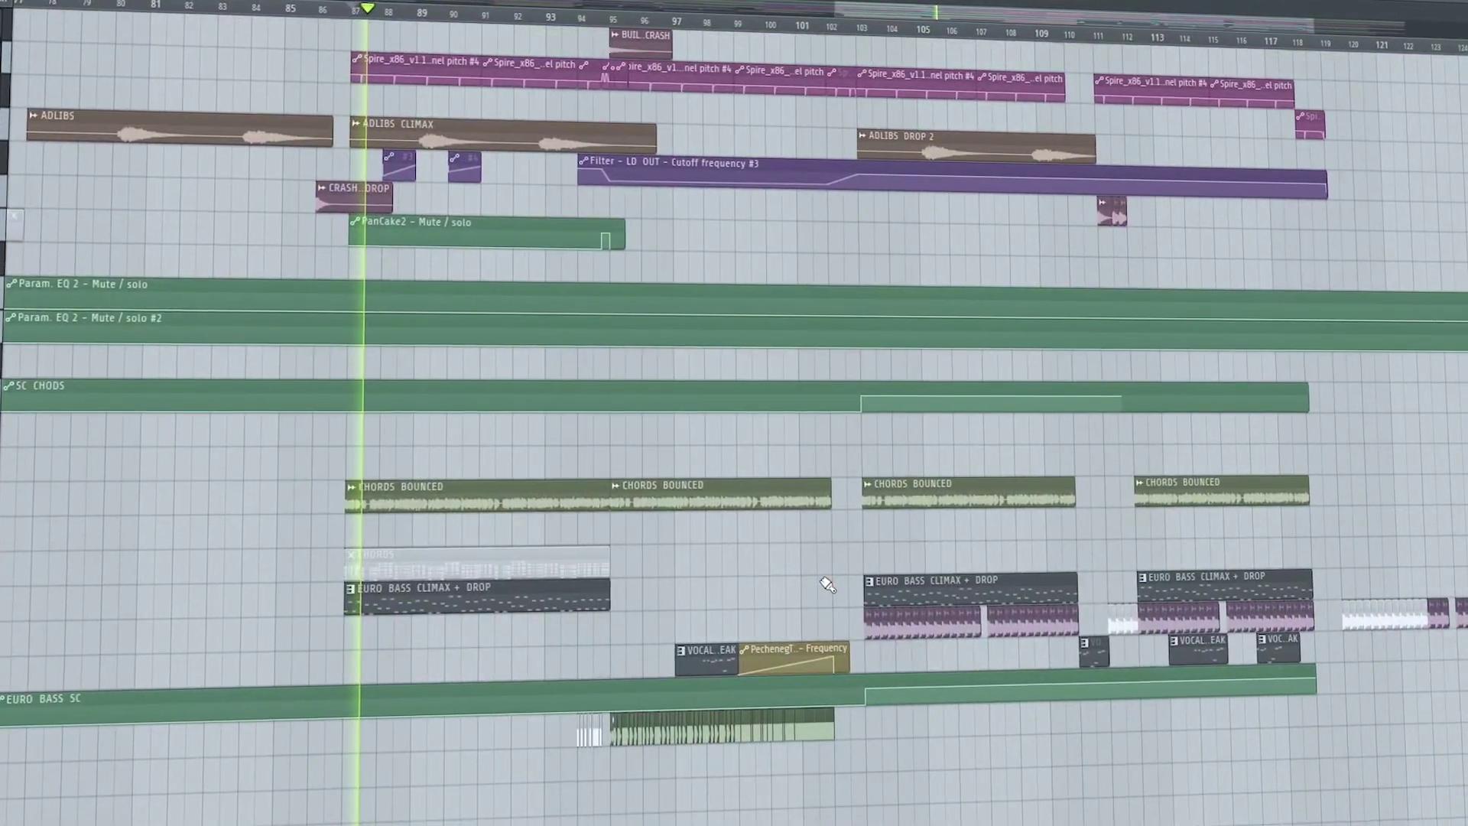
# Step: Toggle solo on the track holding the vocal chop break patterns
pyautogui.scroll(-4, 800, 583)
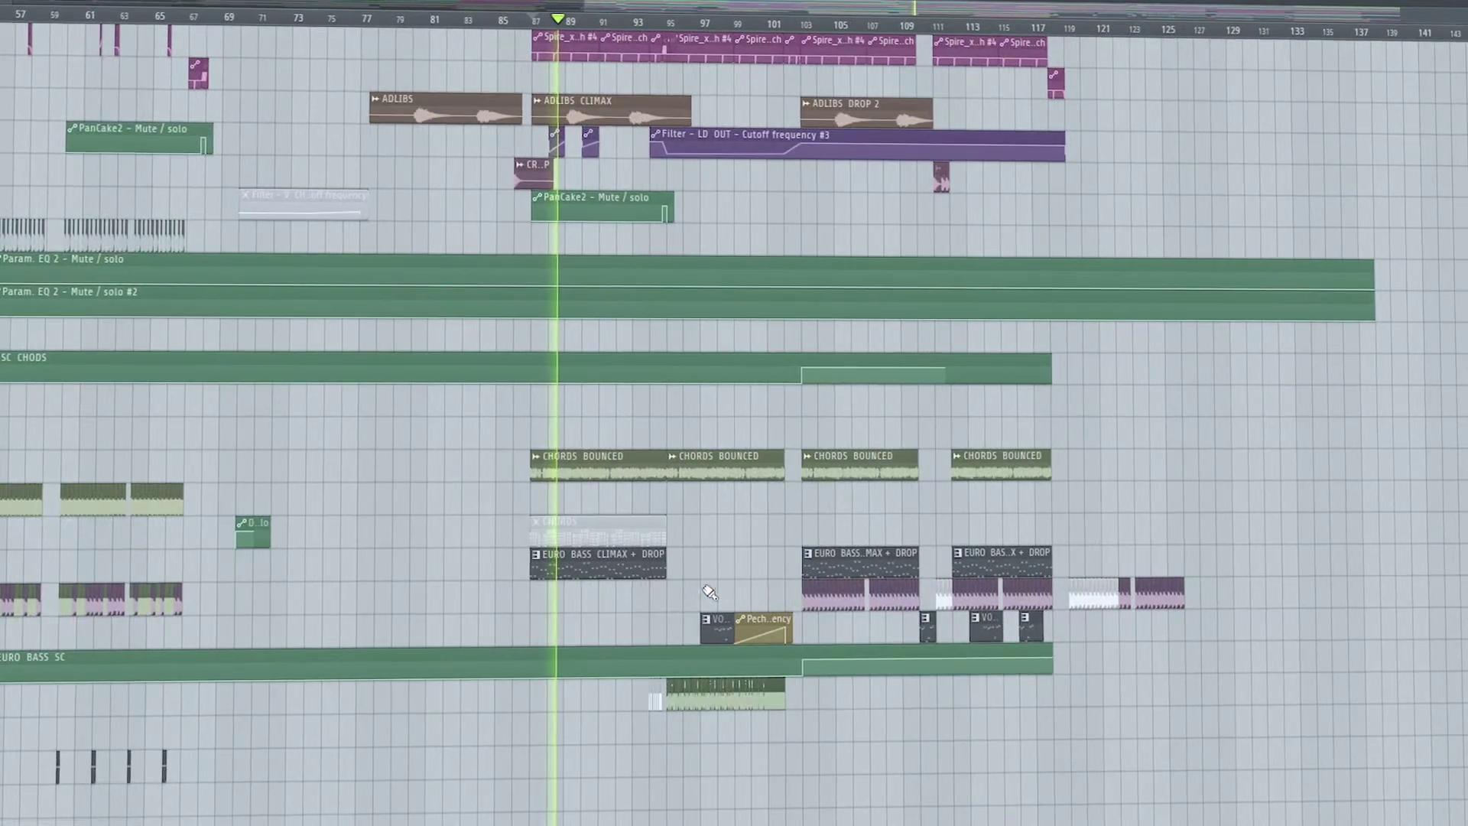
pyautogui.scroll(-9, 672, 587)
pyautogui.scroll(-6, 646, 593)
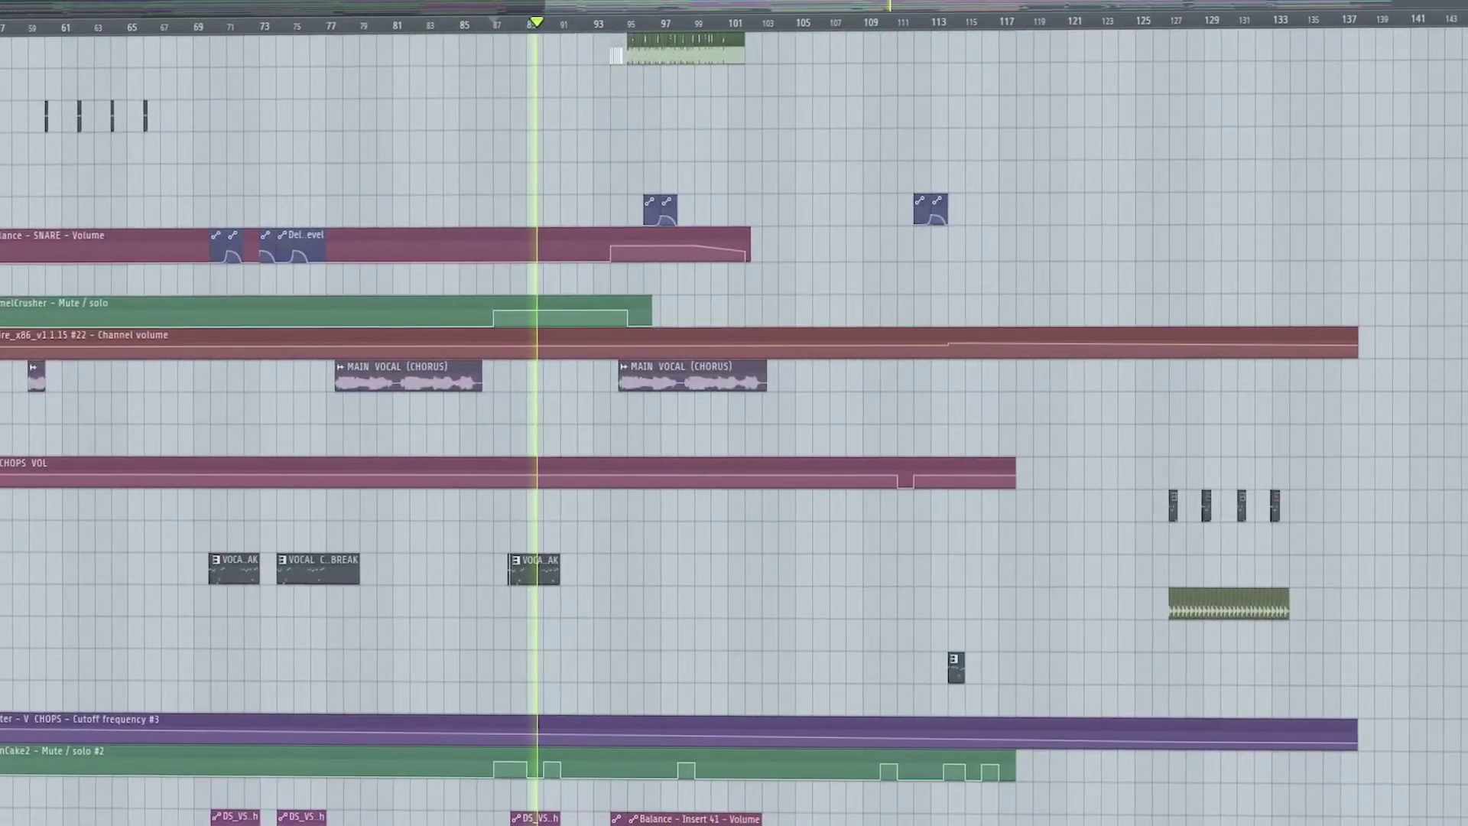
pyautogui.rightClick(1, 570)
pyautogui.click(14, 571)
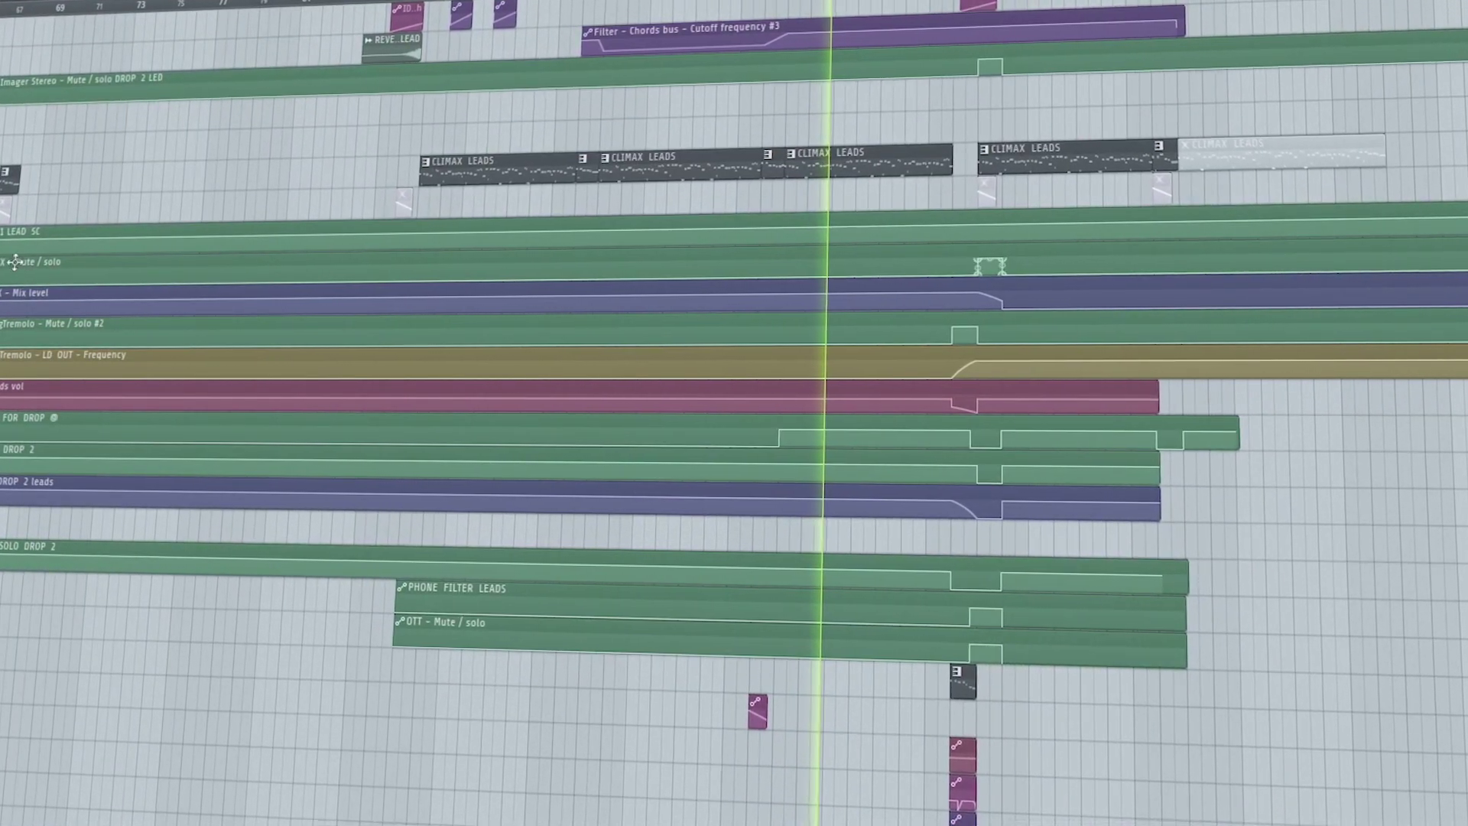
# Step: Examine the adlib, filter automation and bounced chord tracks of the second drop and toggle playback
pyautogui.scroll(-10, 543, 508)
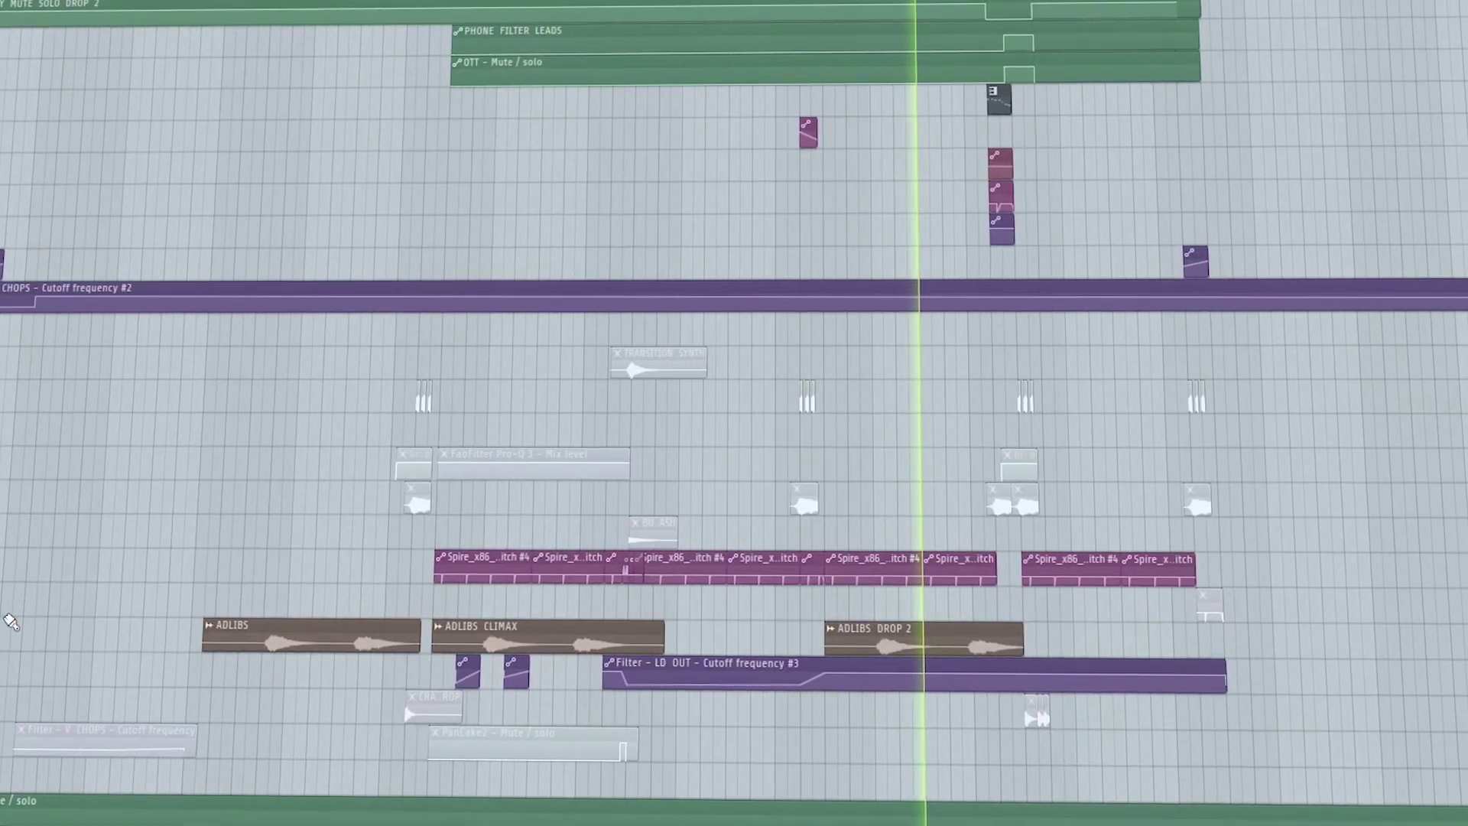
pyautogui.scroll(-8, 15, 618)
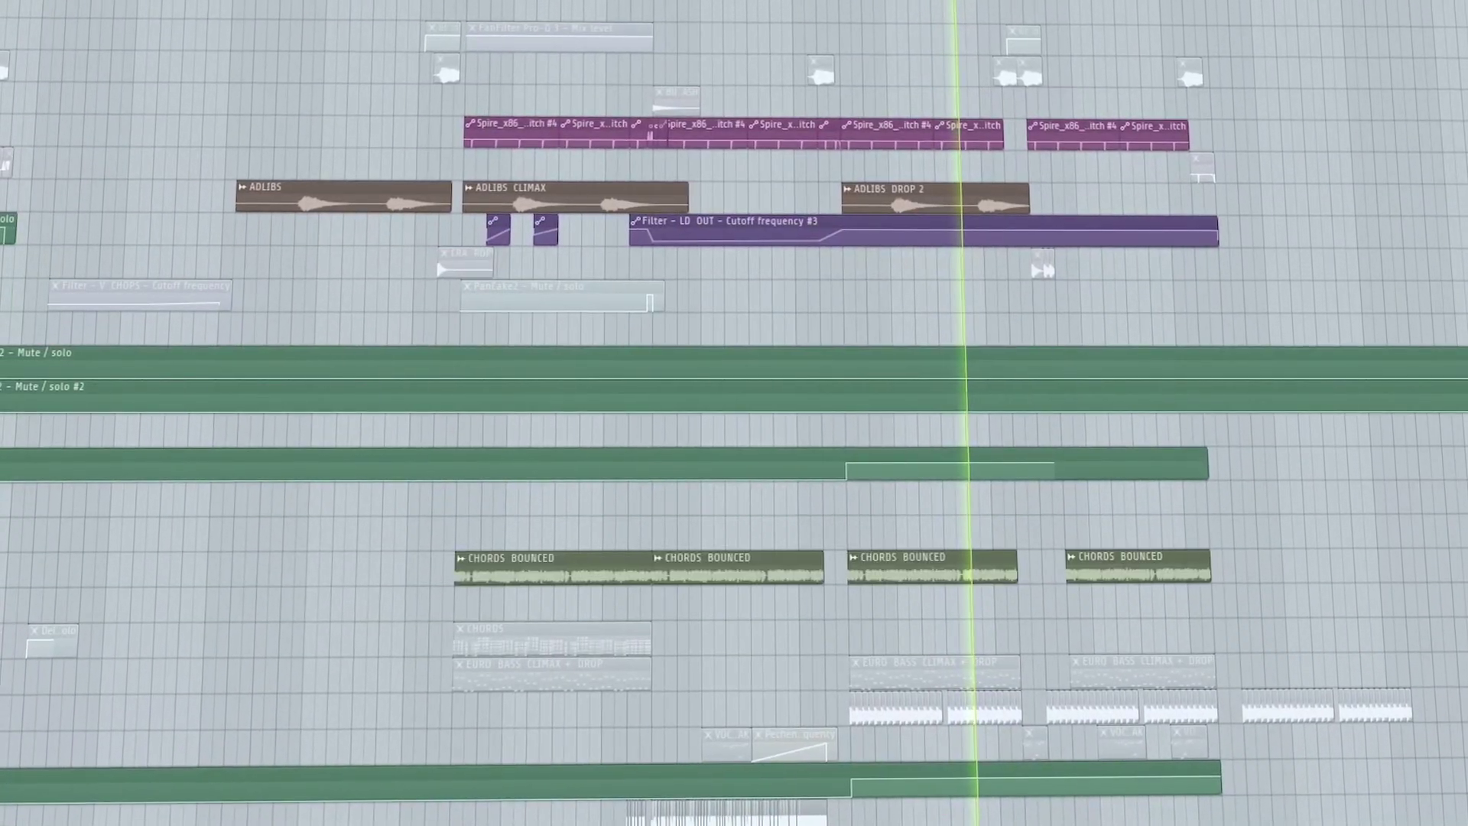
pyautogui.scroll(-5, 21, 617)
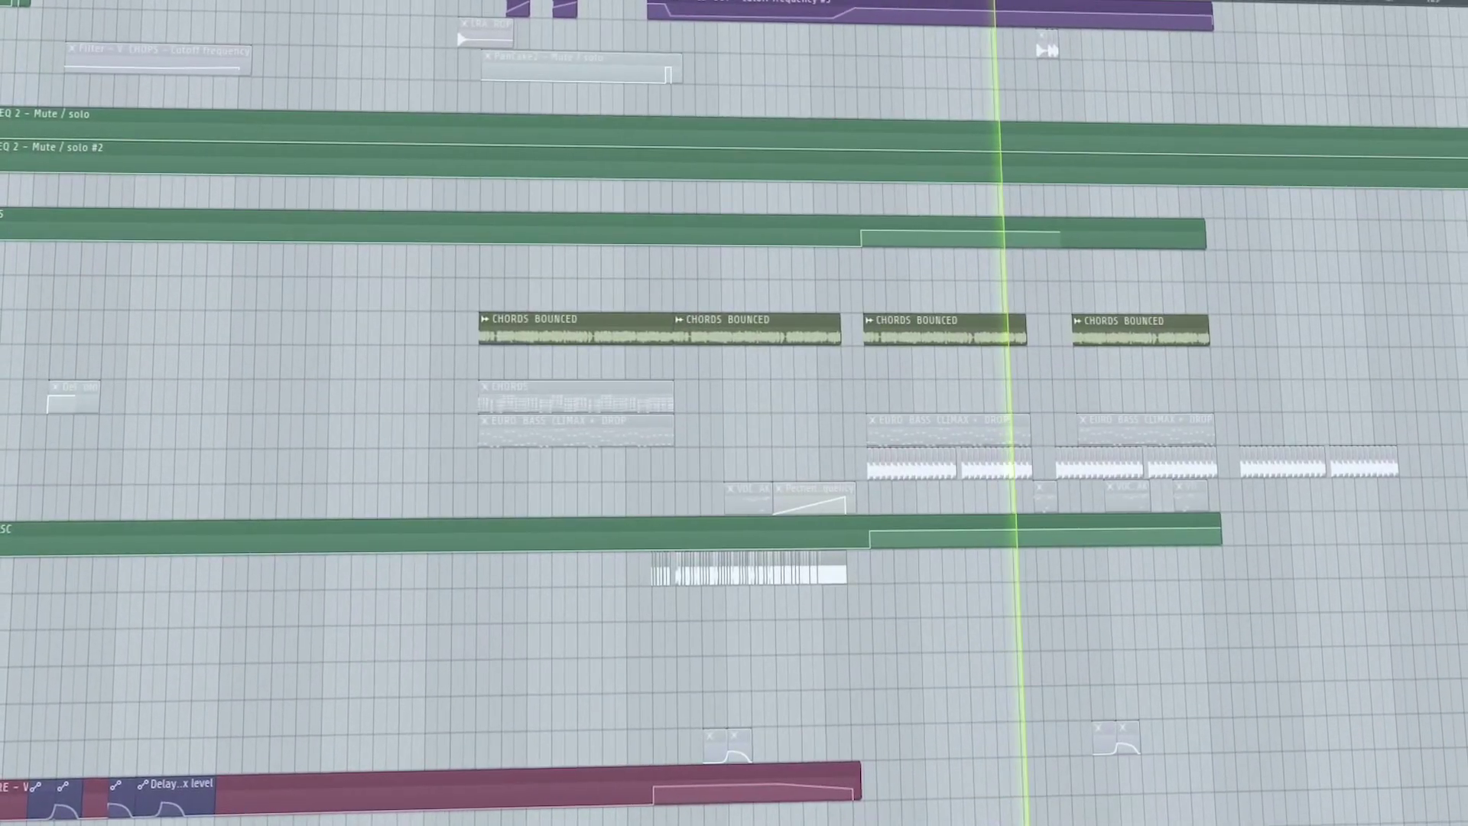
pyautogui.press('space')
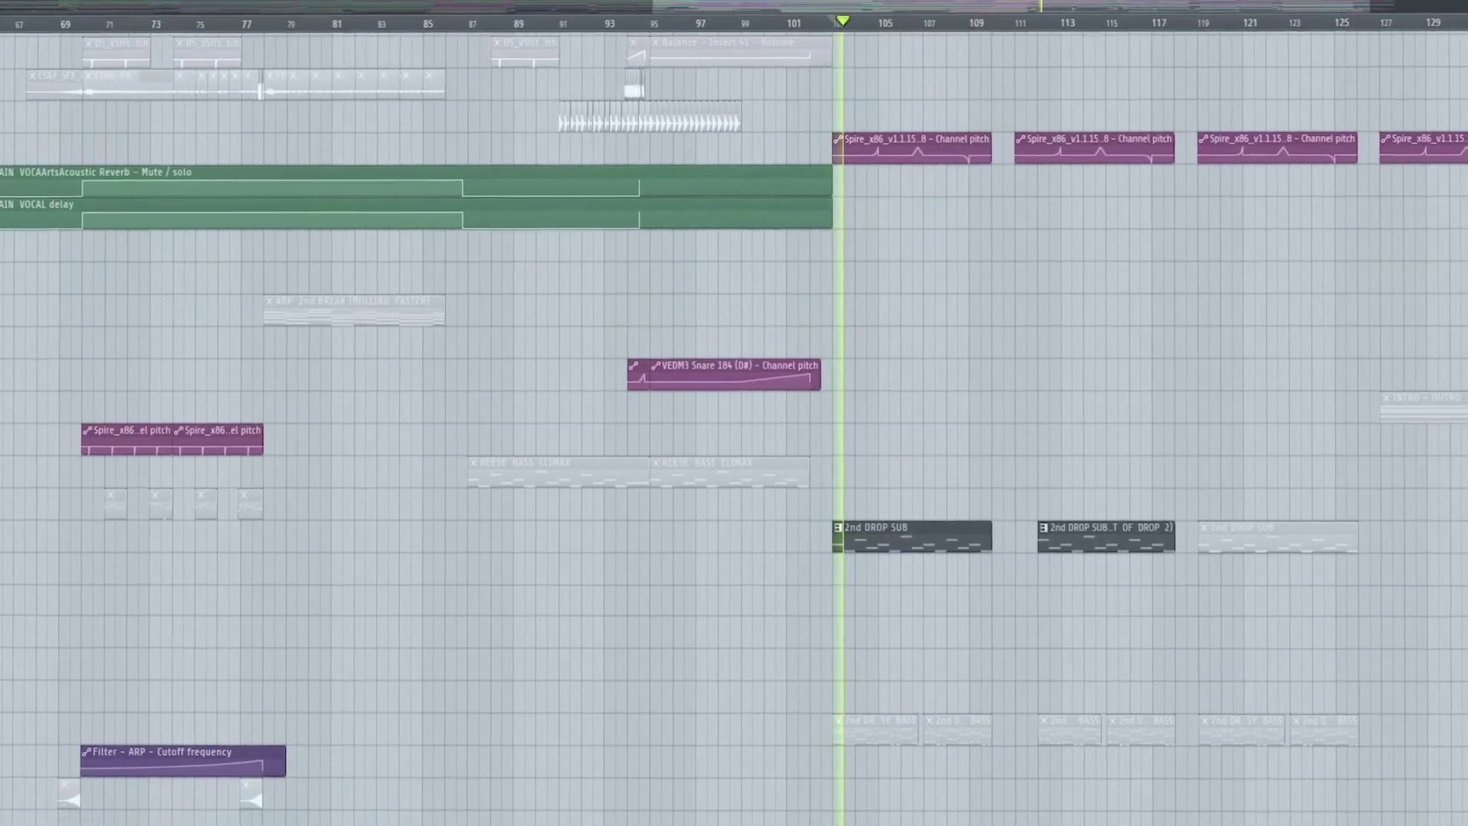
# Step: Examine the second drop's layers during playback, from the bounced chords and EURO BASS CLIMAX + DROP to the sub, psy bass and drum tracks
pyautogui.scroll(-3, 285, 594)
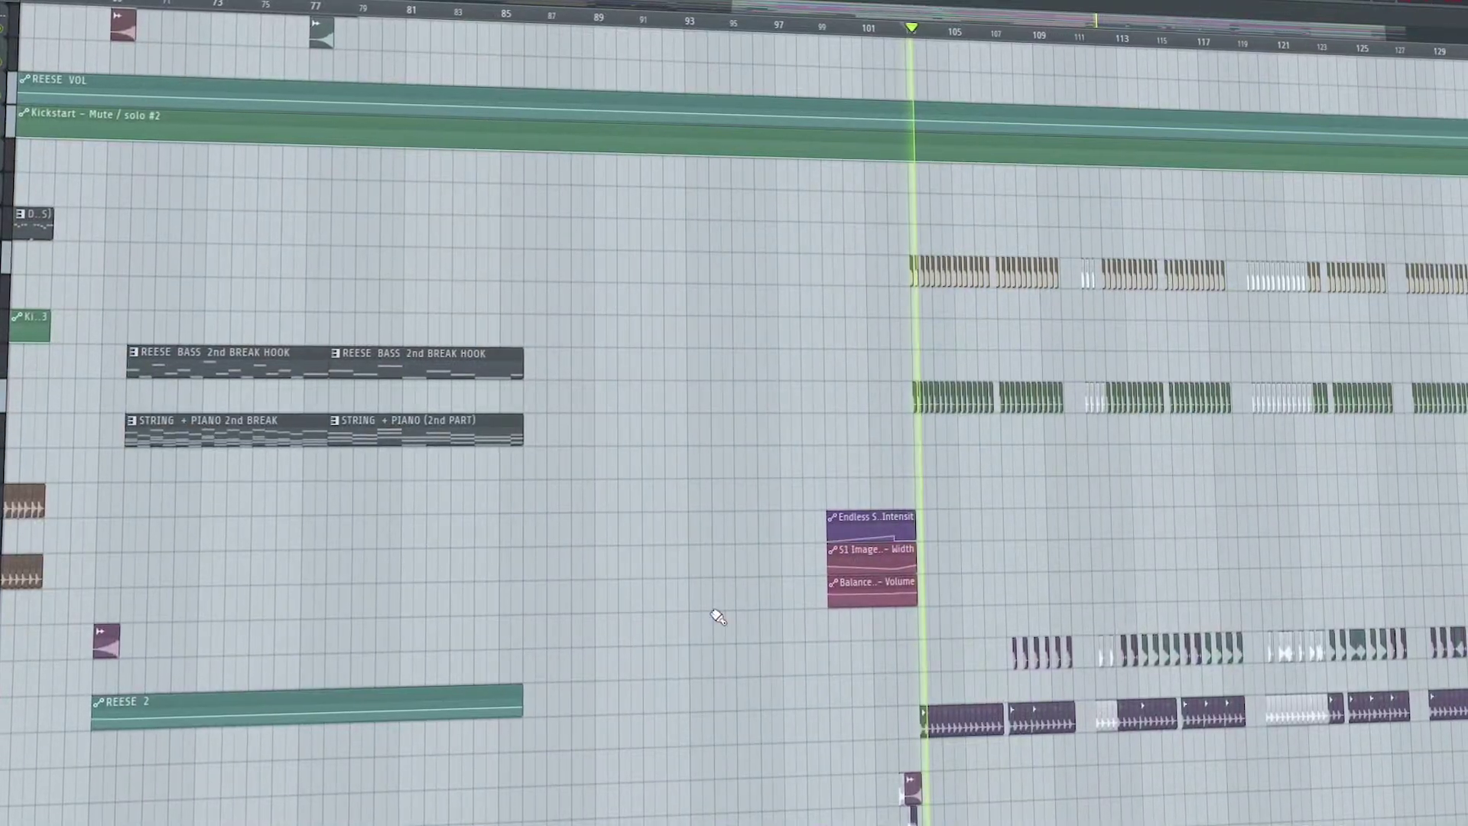
pyautogui.scroll(10, 1109, 556)
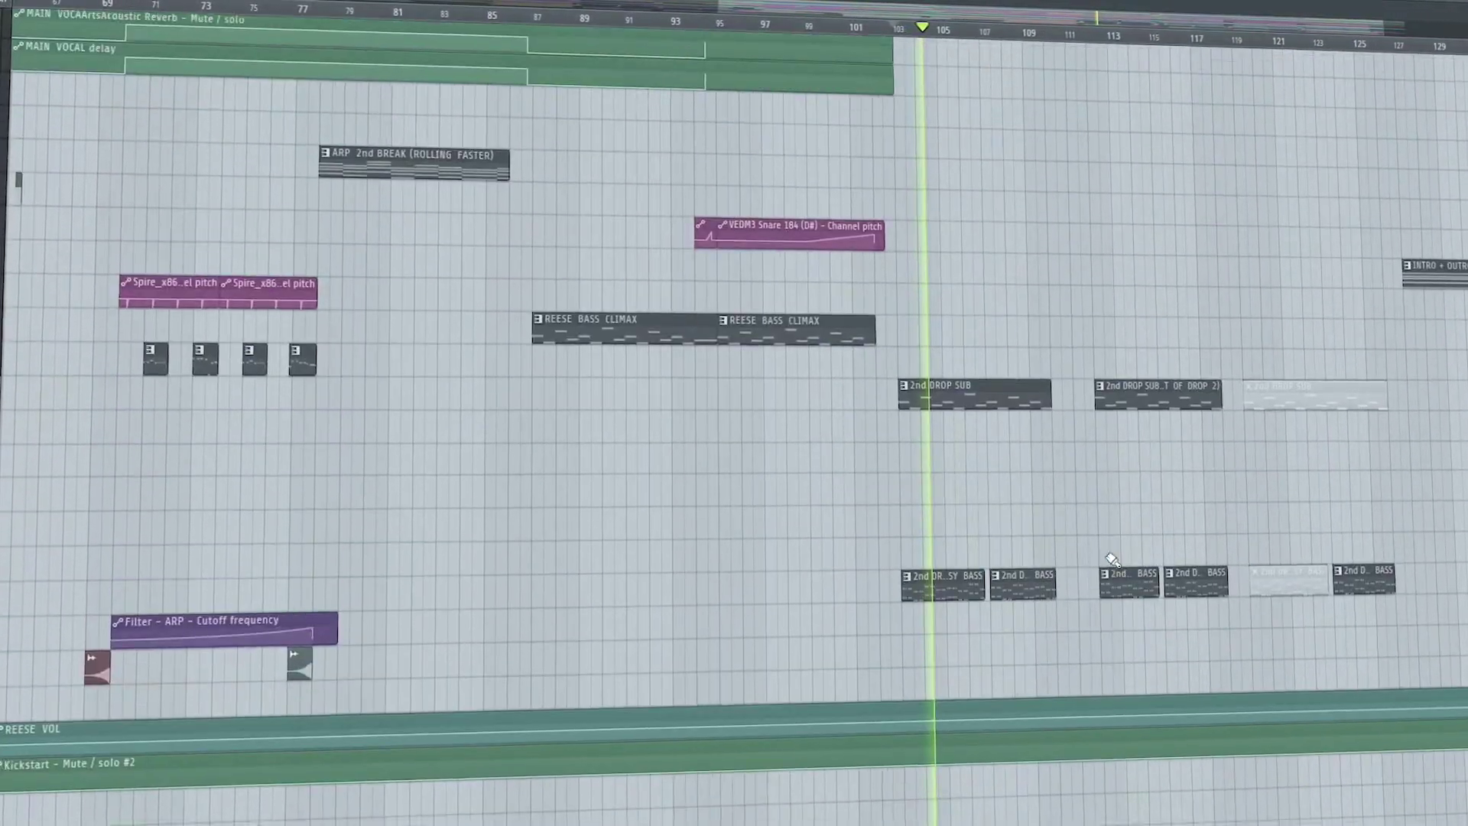
pyautogui.scroll(15, 1113, 578)
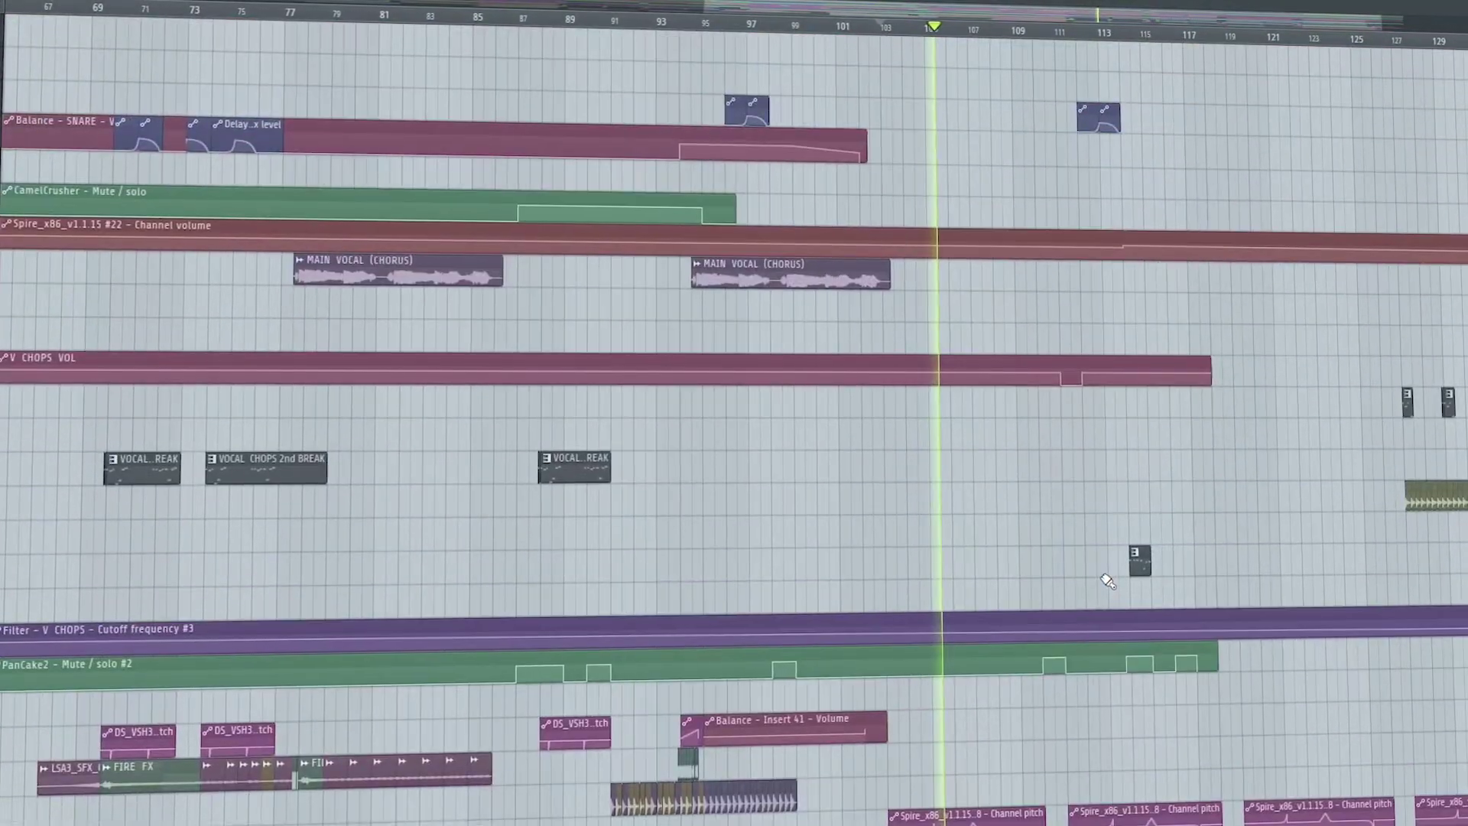
pyautogui.scroll(7, 1100, 582)
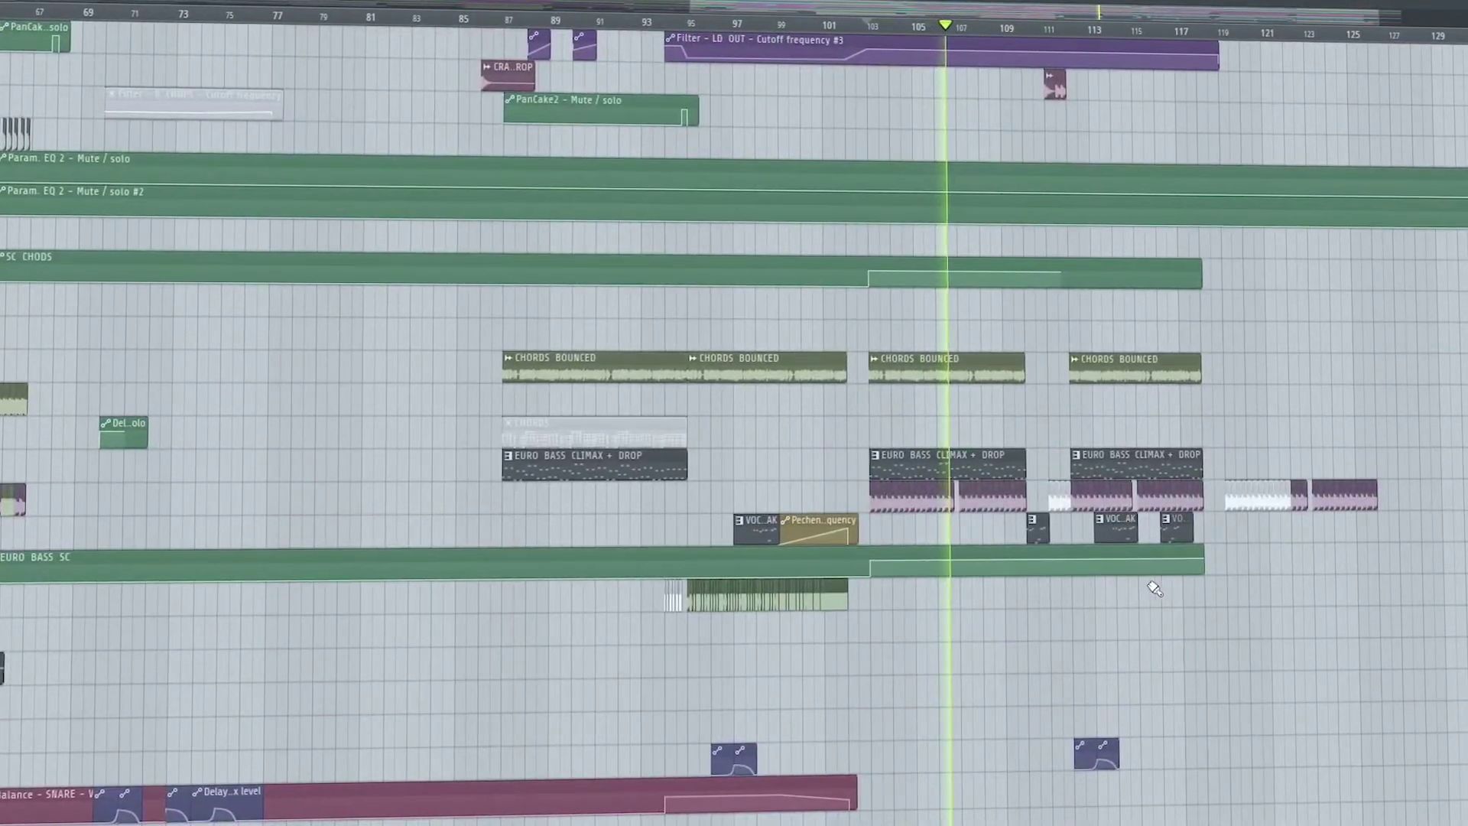
pyautogui.scroll(2, 1155, 590)
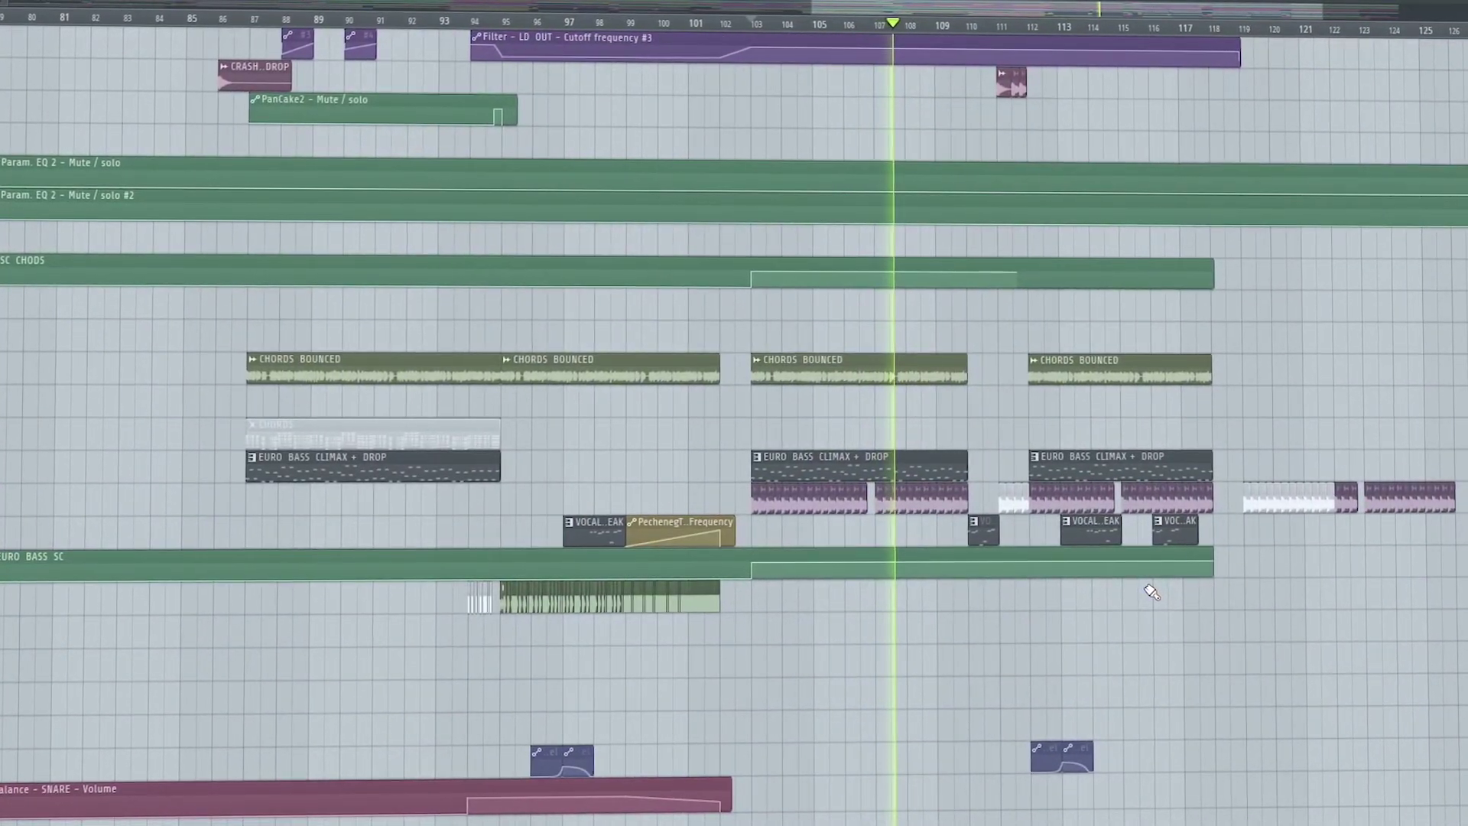
pyautogui.scroll(-10, 1338, 382)
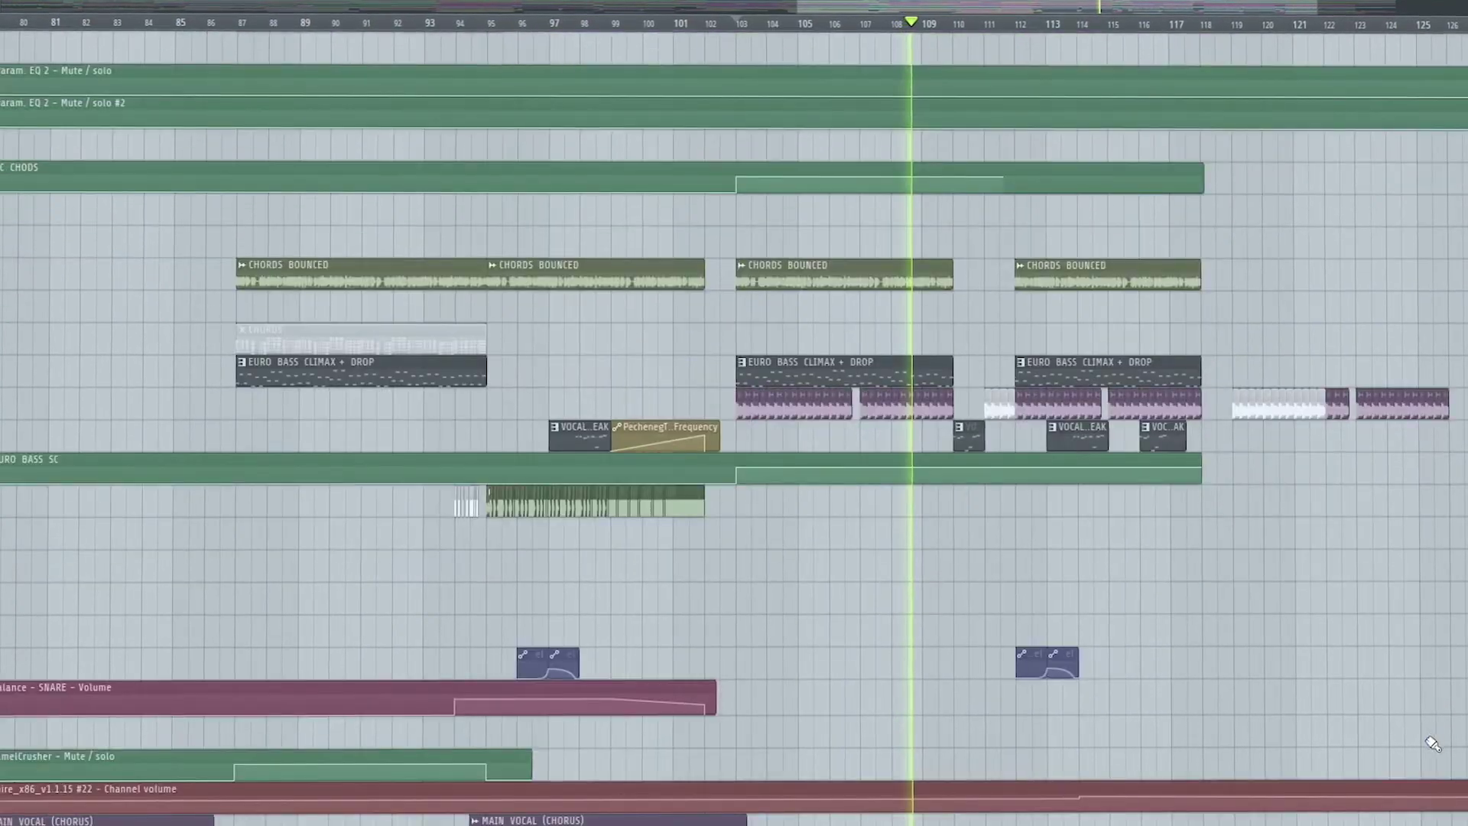
pyautogui.scroll(-15, 1422, 751)
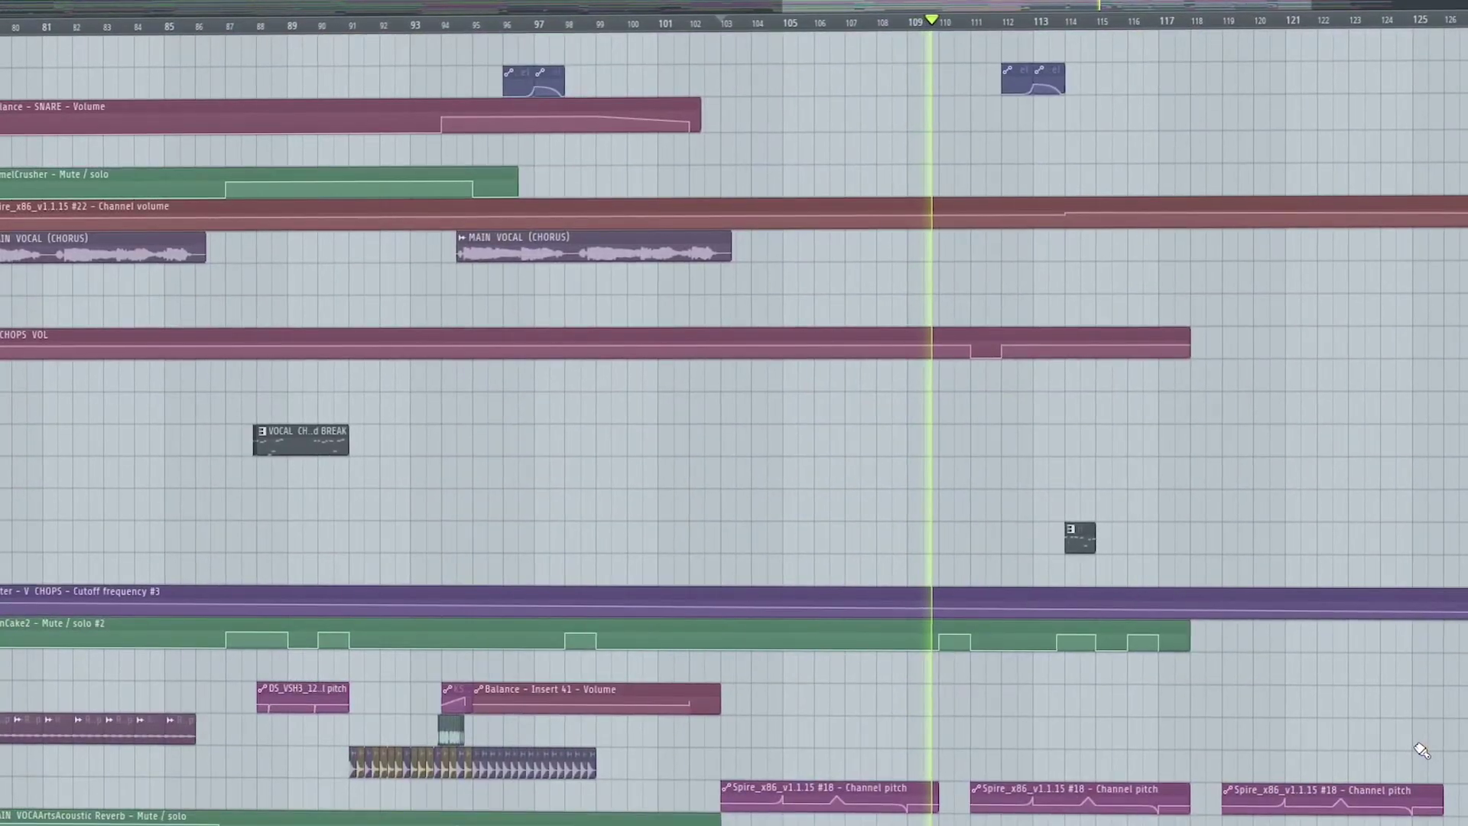
pyautogui.scroll(-15, 1417, 755)
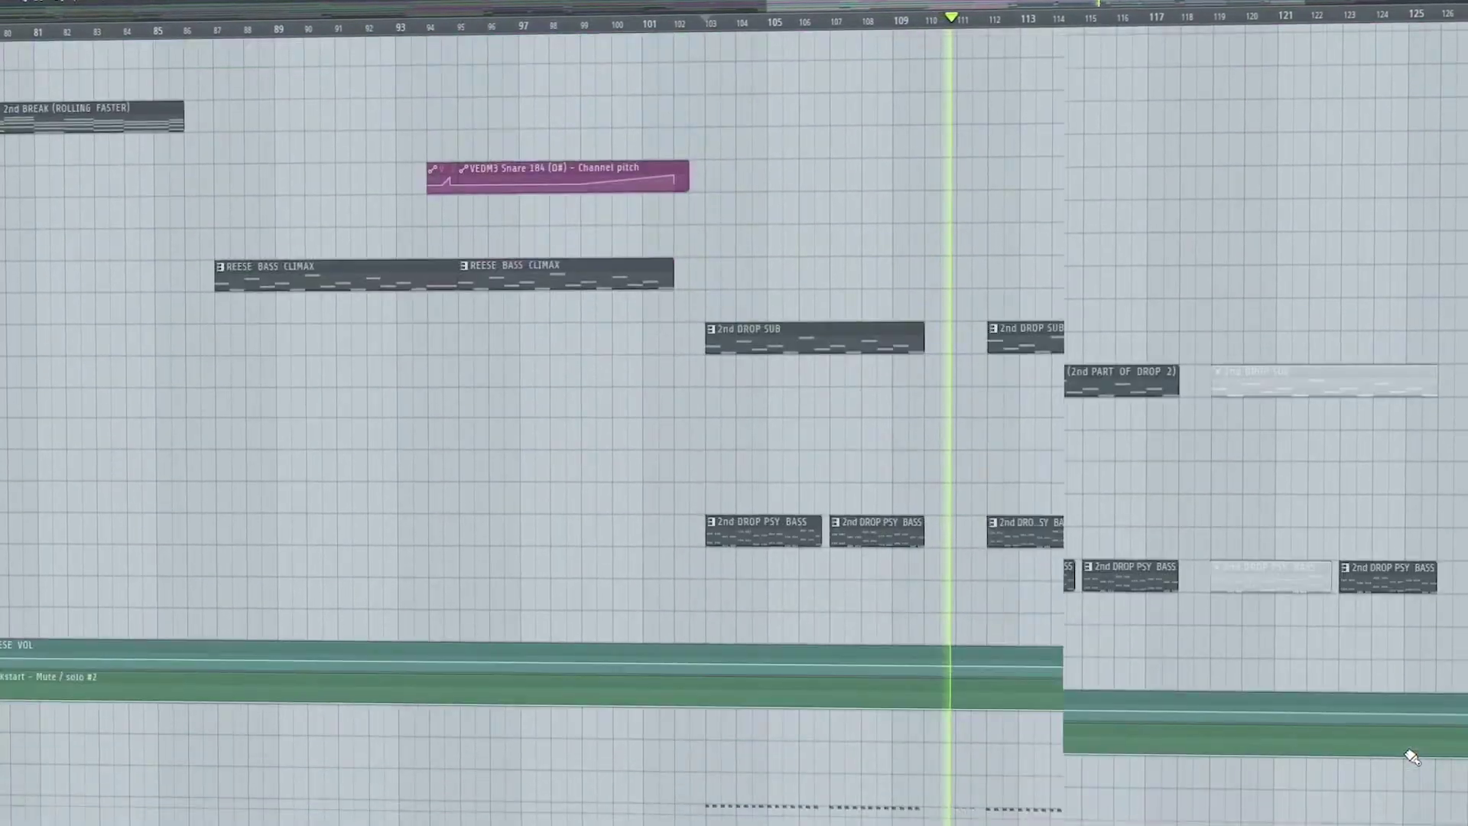
pyautogui.scroll(-5, 1408, 759)
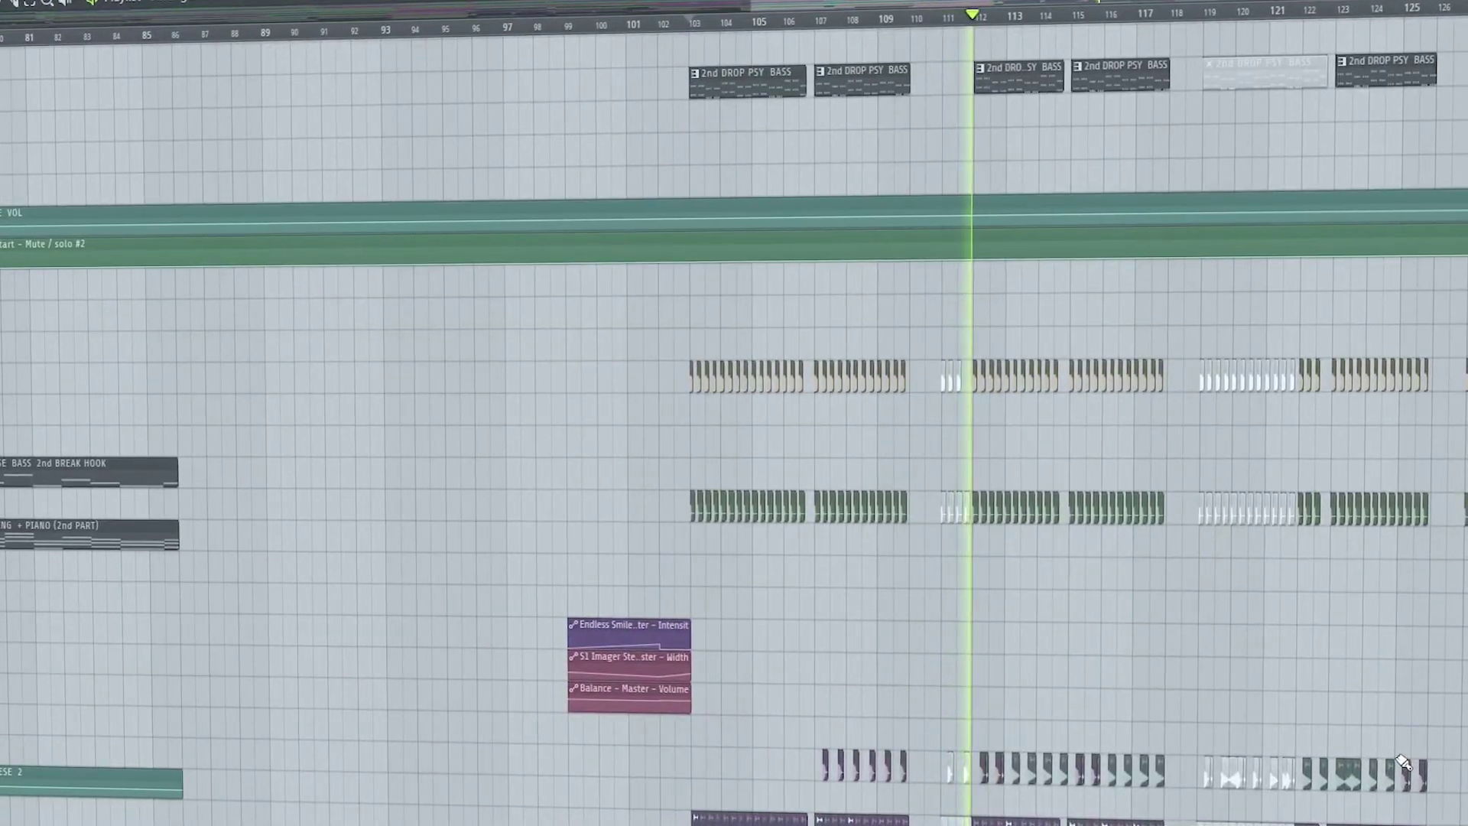